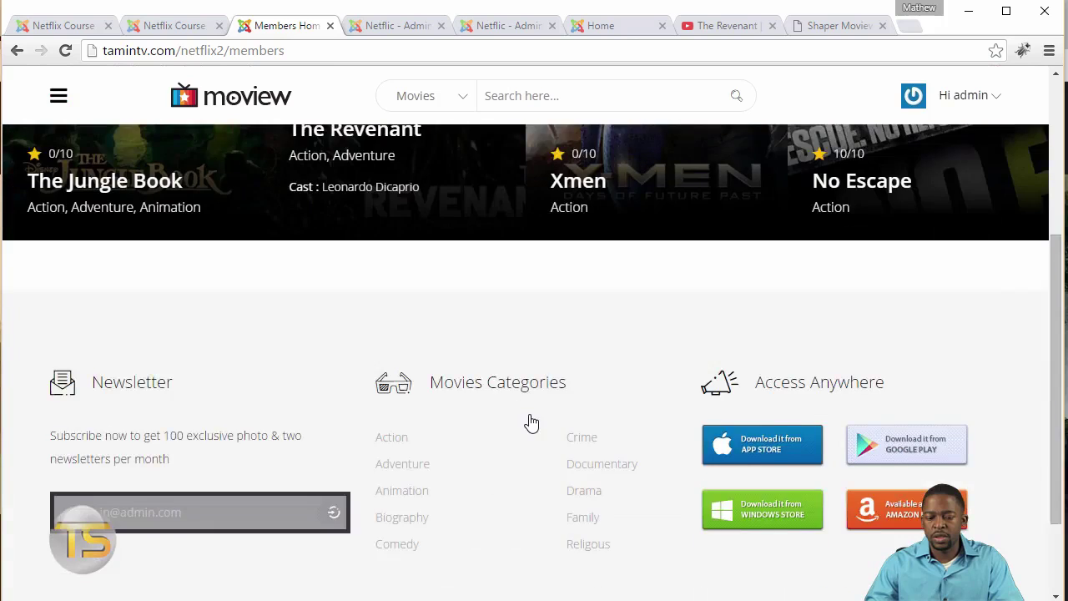
scroll(529, 329, up, 2)
scroll(556, 306, up, 3)
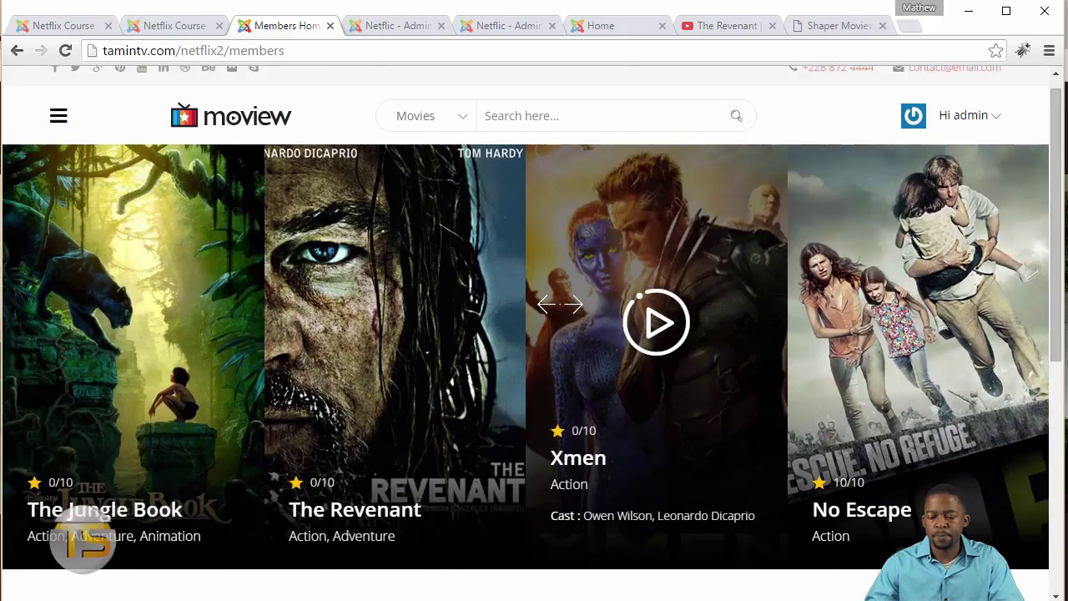
scroll(508, 325, down, 4)
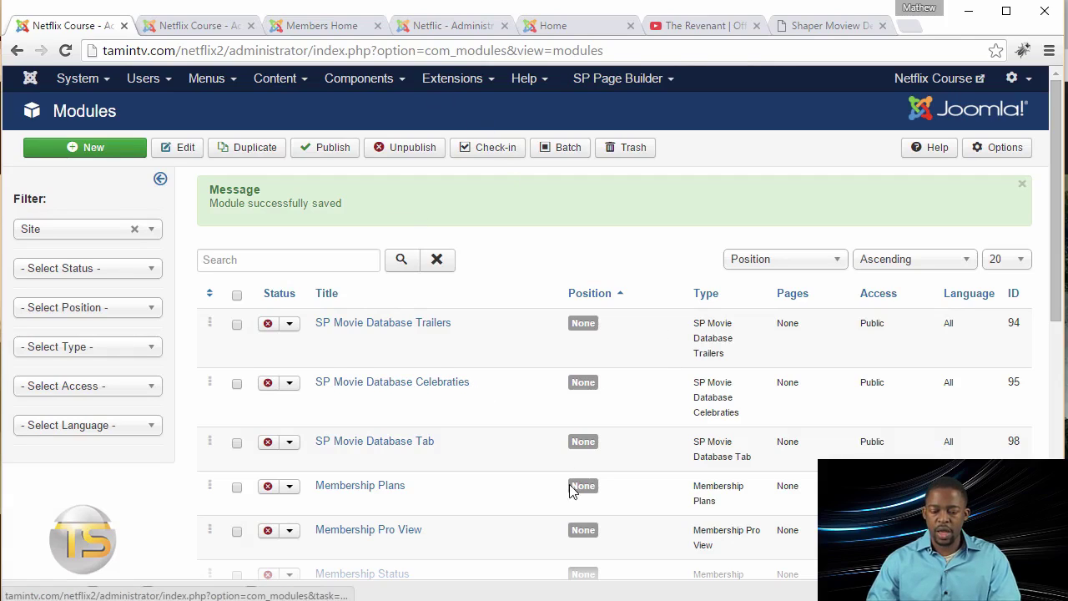
Open the SP Movie Database Tab module, hide its title and set its position to Pagebuilder [pagebuilder]
click(386, 449)
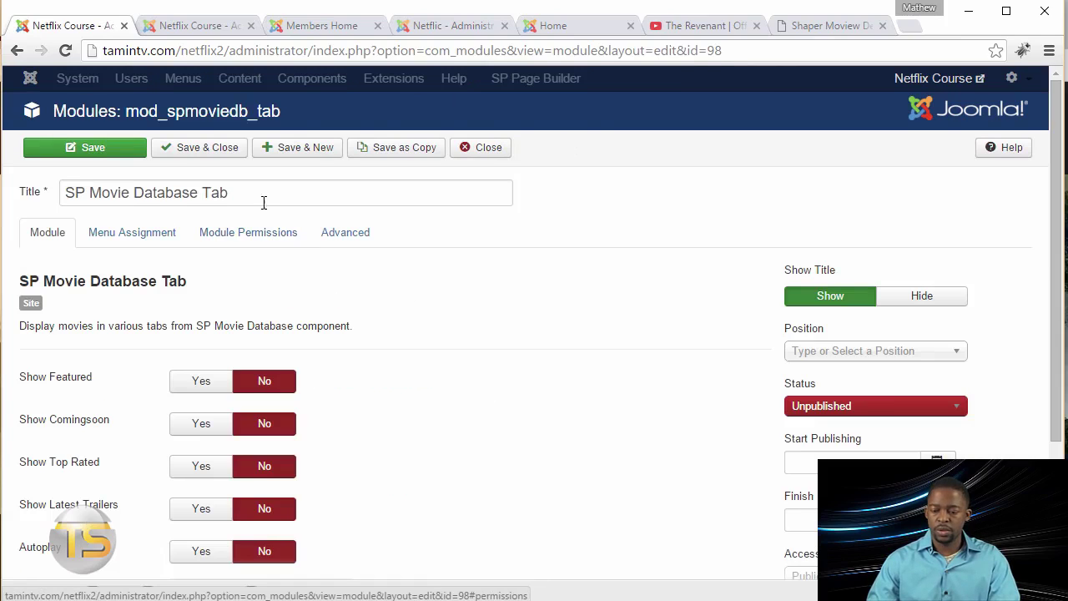
click(922, 297)
click(895, 351)
text(pagebui)
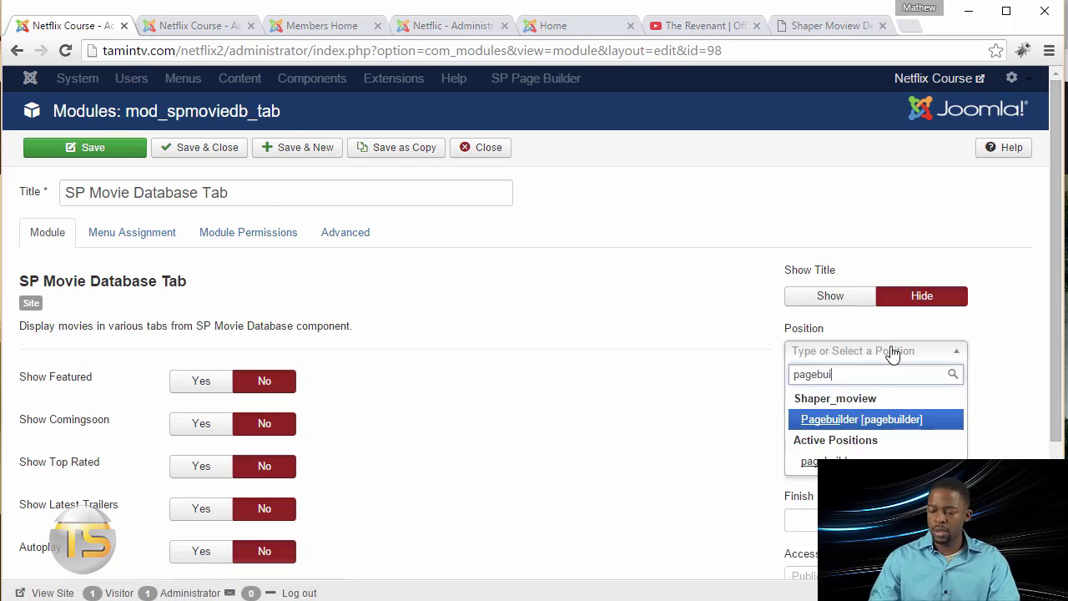
click(851, 421)
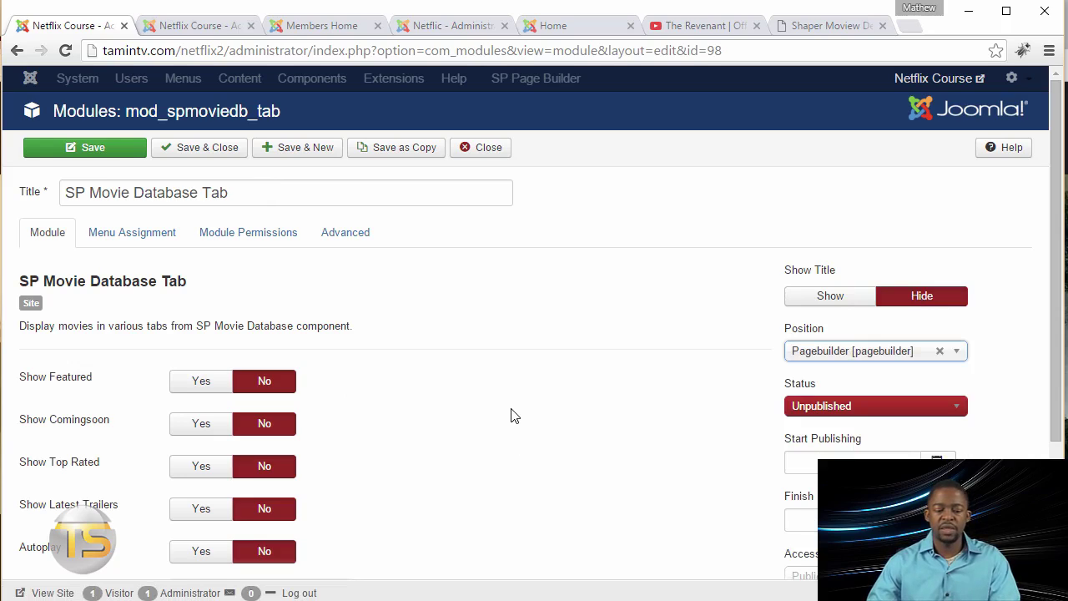
Enable Show Featured, Show Comingsoon, Show Top Rated and Show Latest Trailers for the tab module
scroll(514, 415, down, 2)
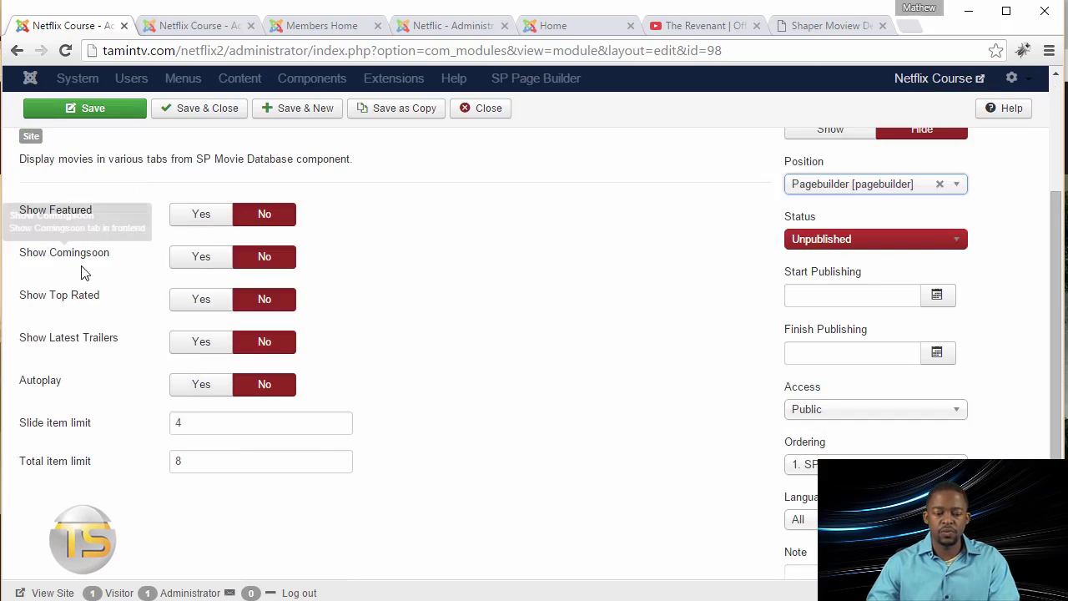
click(200, 344)
click(202, 301)
click(203, 257)
click(203, 216)
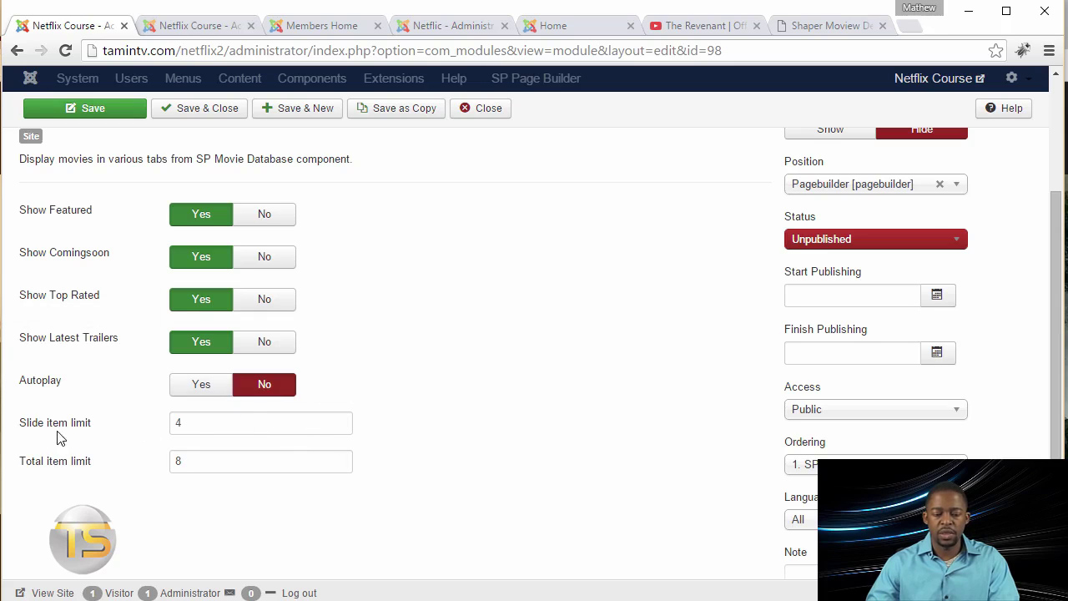
Set the tab module's status to Published and its access level to Registered
scroll(480, 432, up, 2)
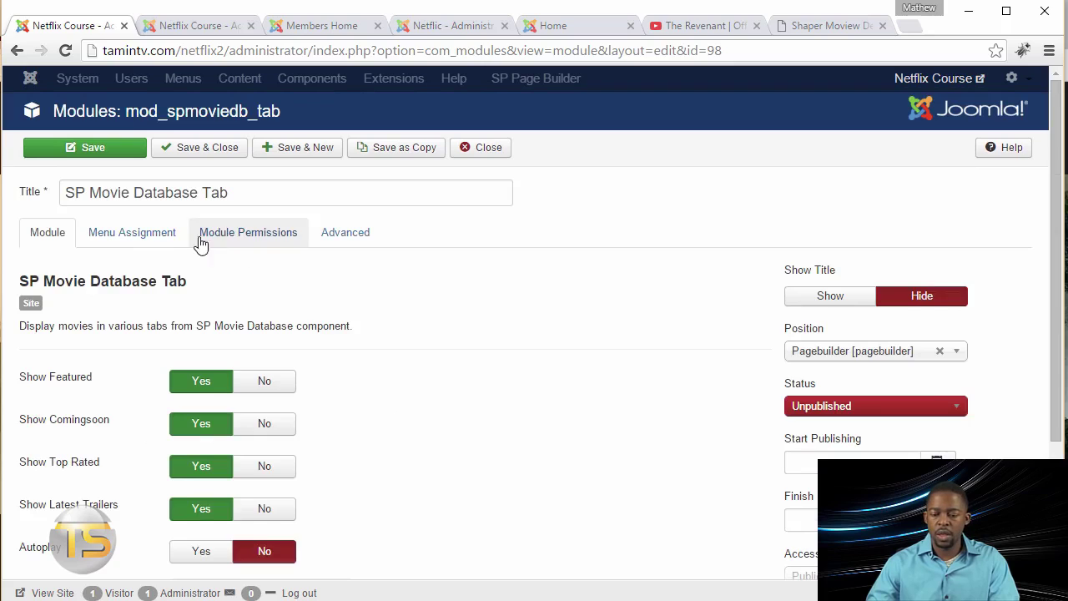
click(822, 408)
click(817, 426)
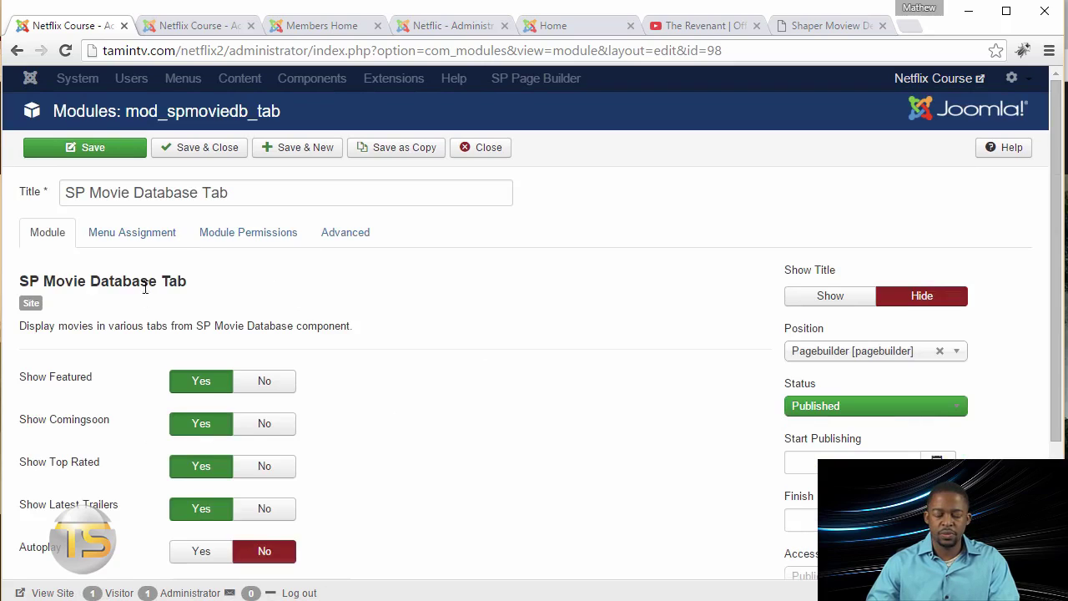
scroll(148, 245, down, 2)
scroll(910, 429, down, 1)
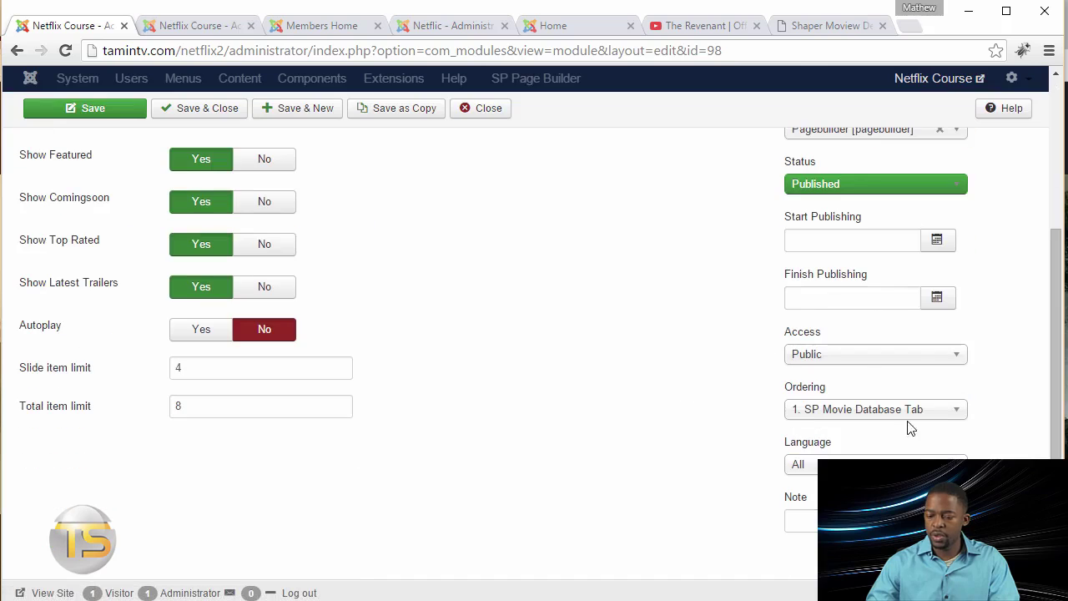
click(845, 354)
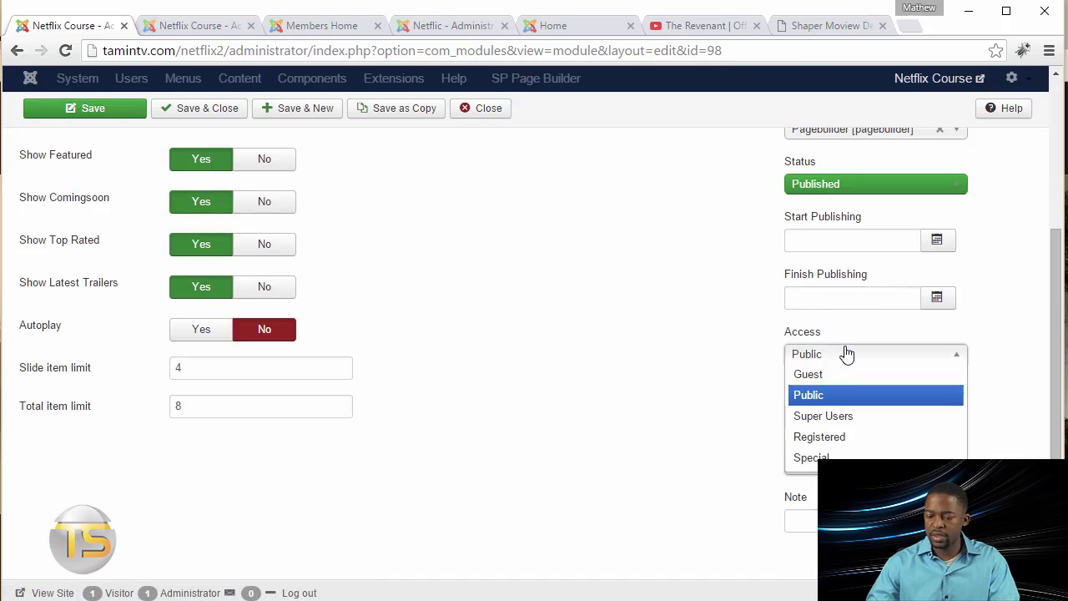
click(852, 437)
scroll(643, 437, up, 3)
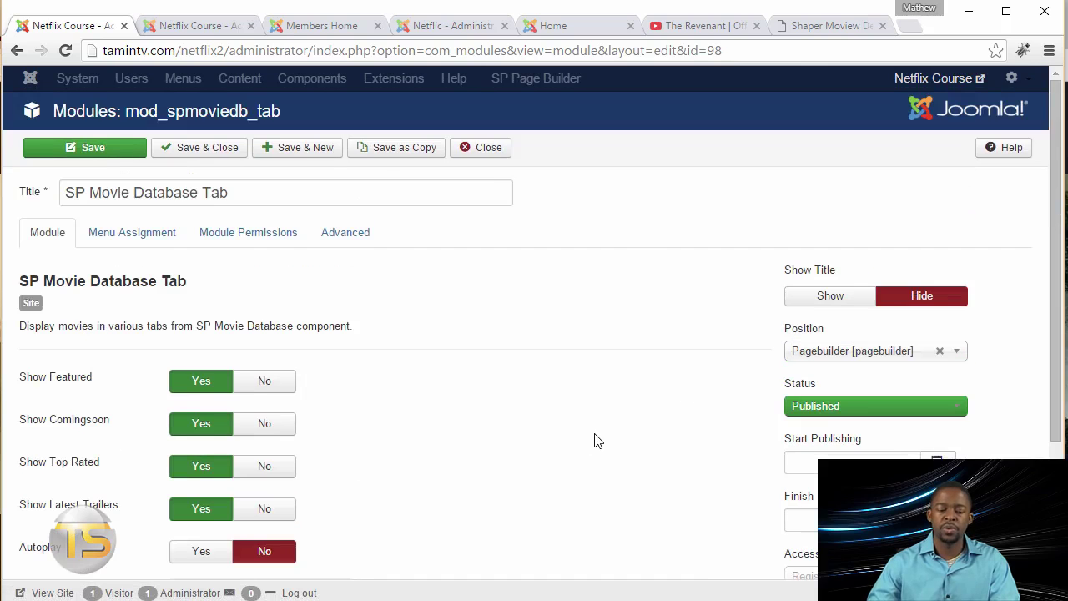
Assign the module only to the Members Home page, with all other pages deselected, and save and close it
click(148, 241)
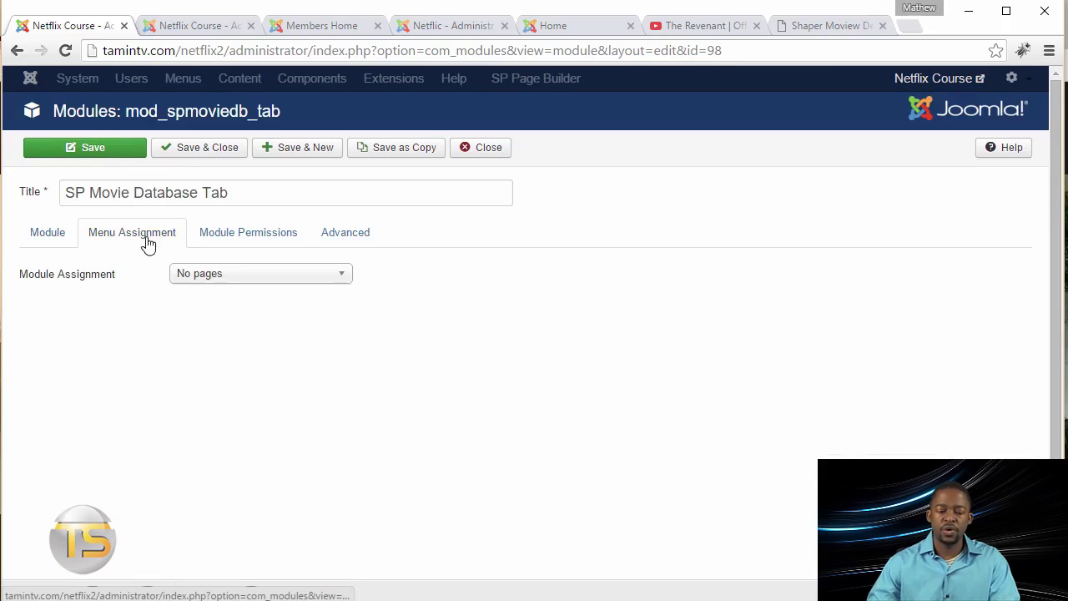
click(225, 277)
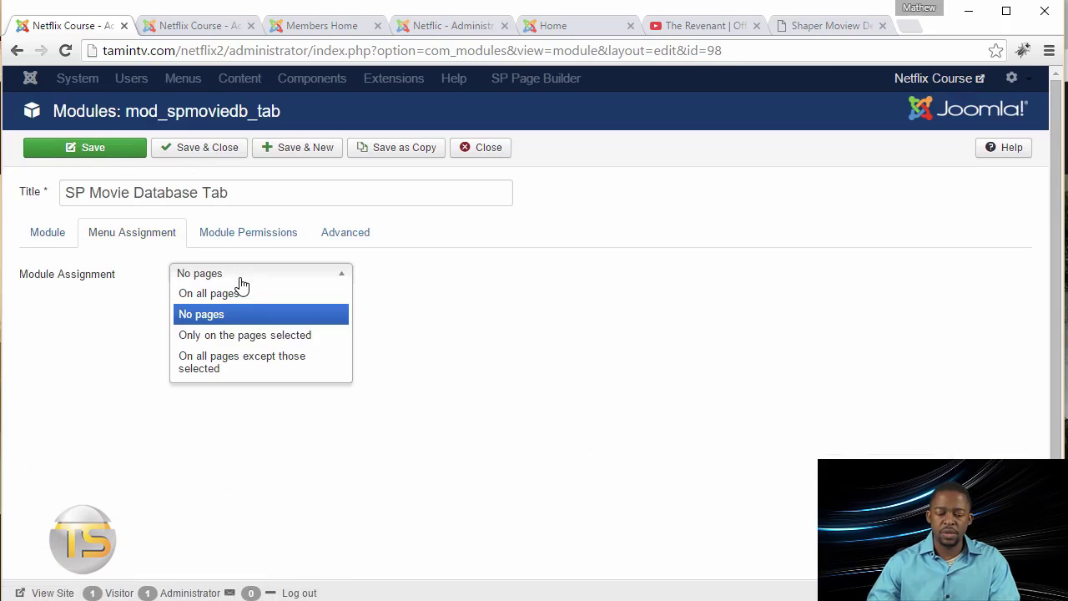
click(242, 338)
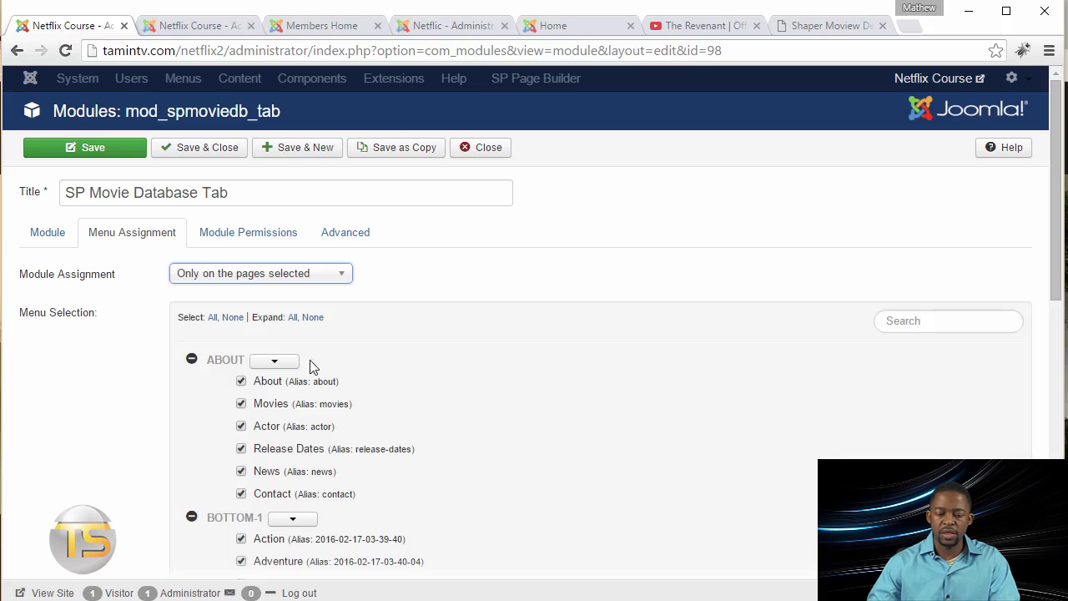
click(233, 318)
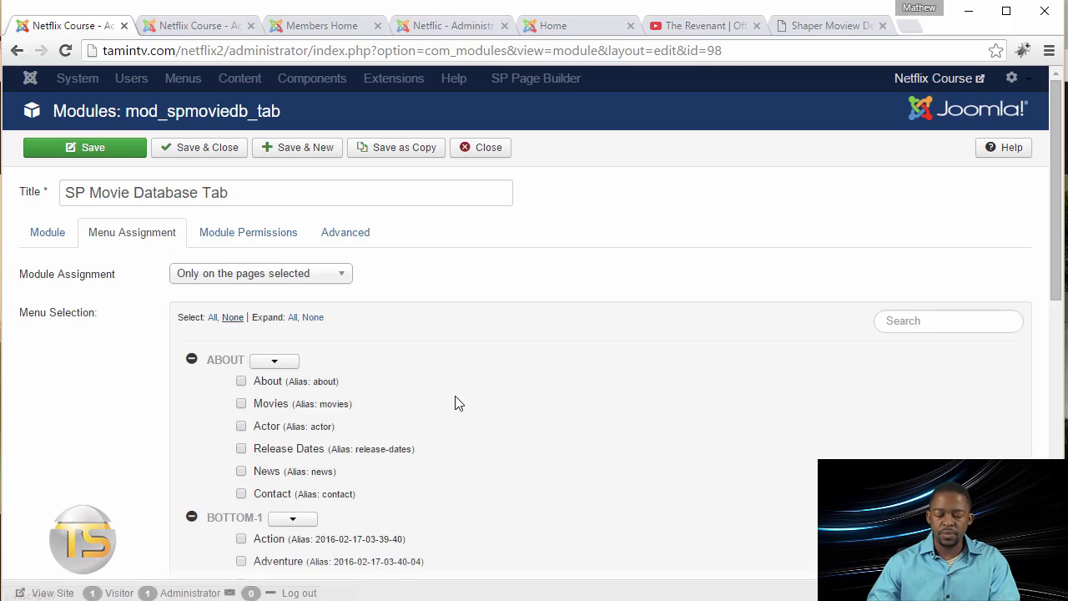
scroll(455, 402, down, 2)
scroll(481, 432, down, 2)
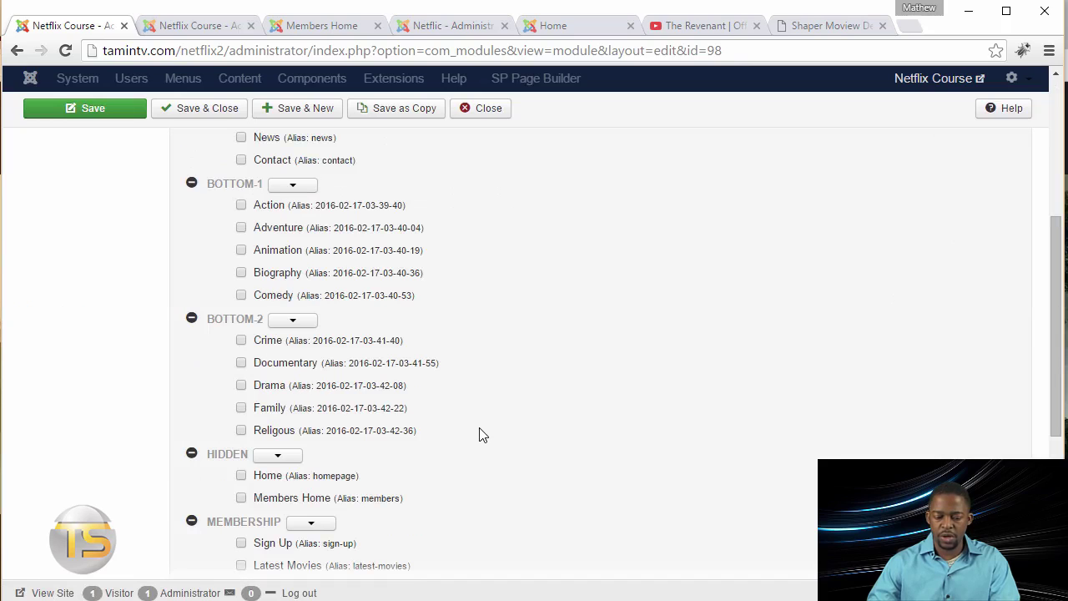
click(241, 499)
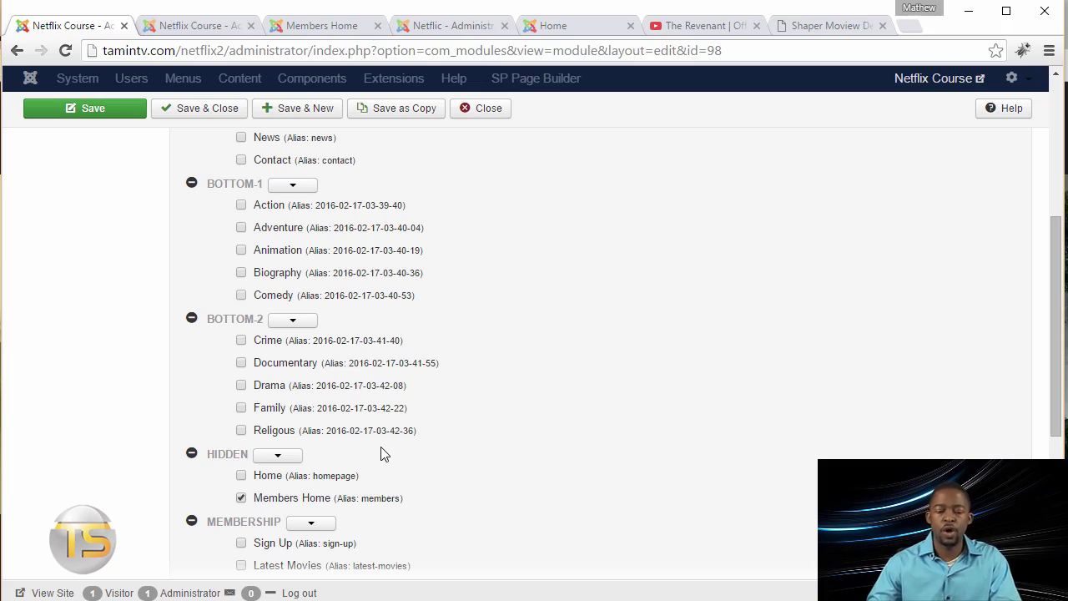
scroll(381, 453, up, 4)
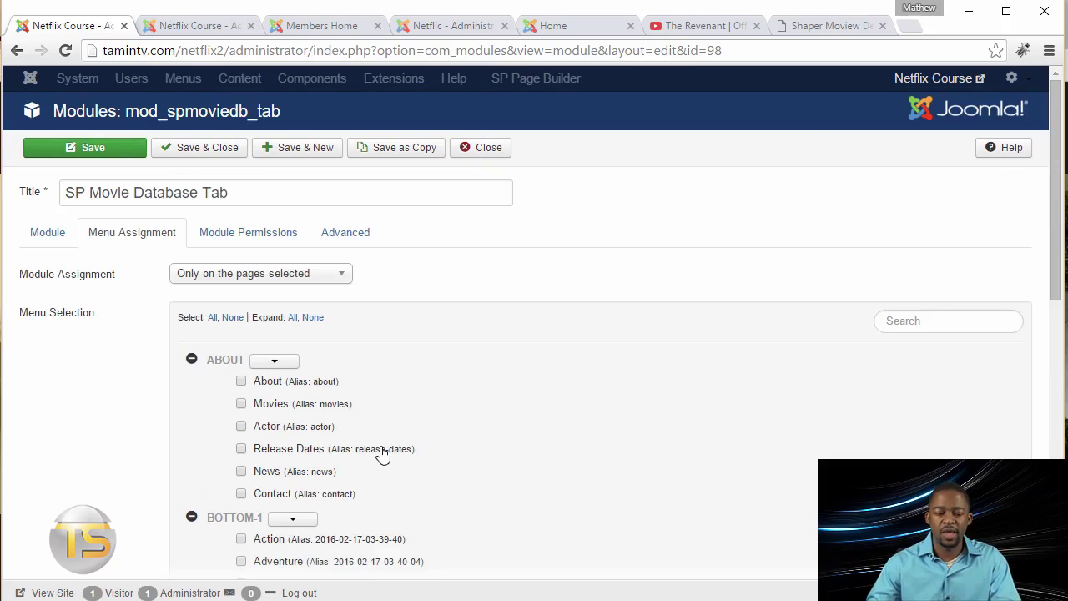
click(38, 239)
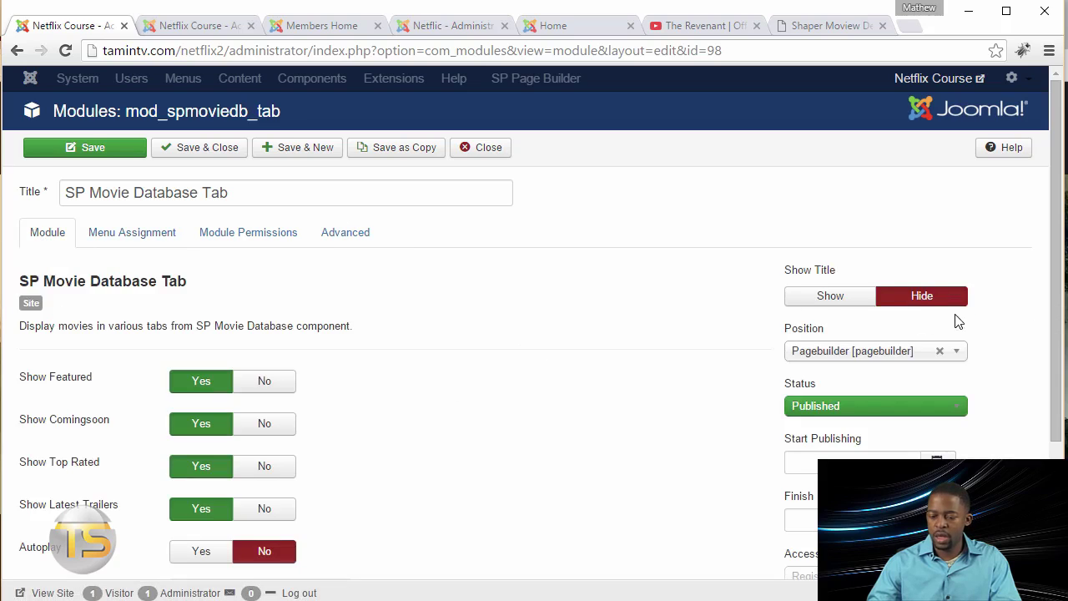
click(208, 149)
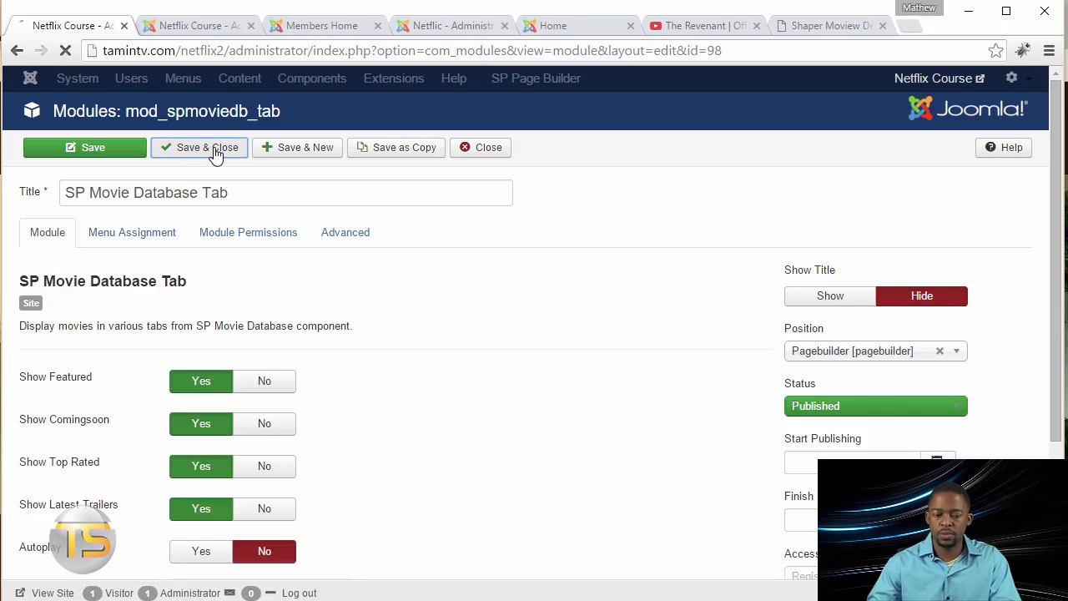
In the Members Home page builder, add a row below the New Movie row and insert a Joomla Module addon in it
click(200, 26)
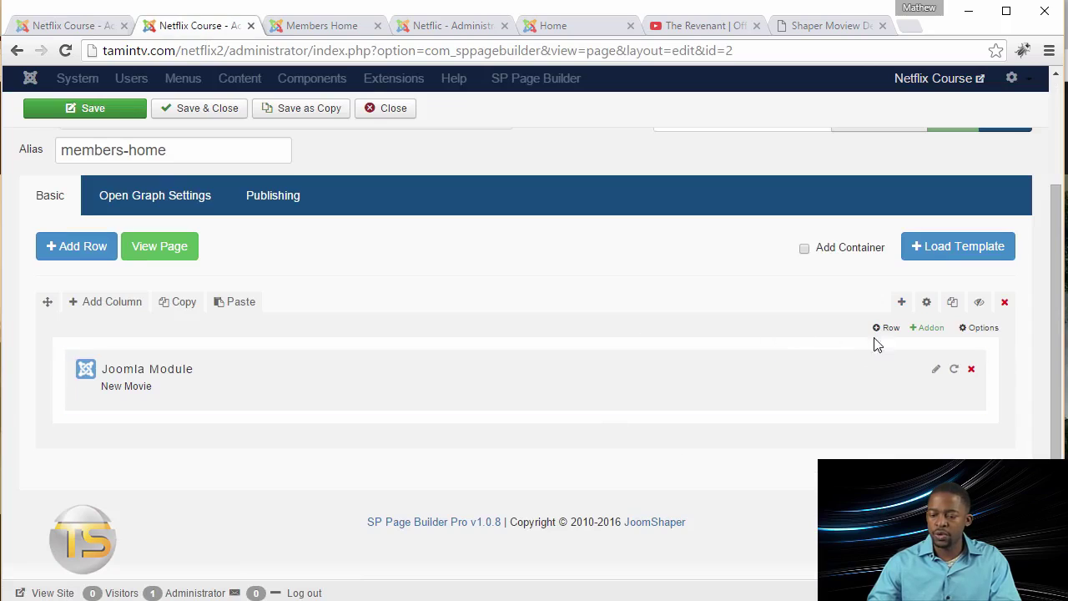
click(901, 303)
scroll(723, 391, down, 2)
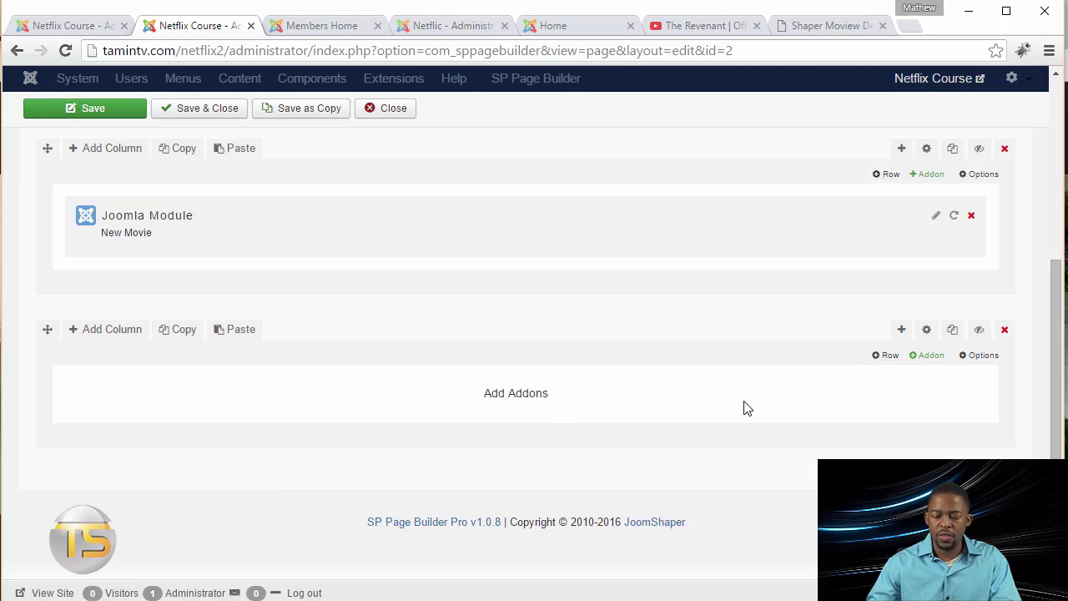
click(931, 358)
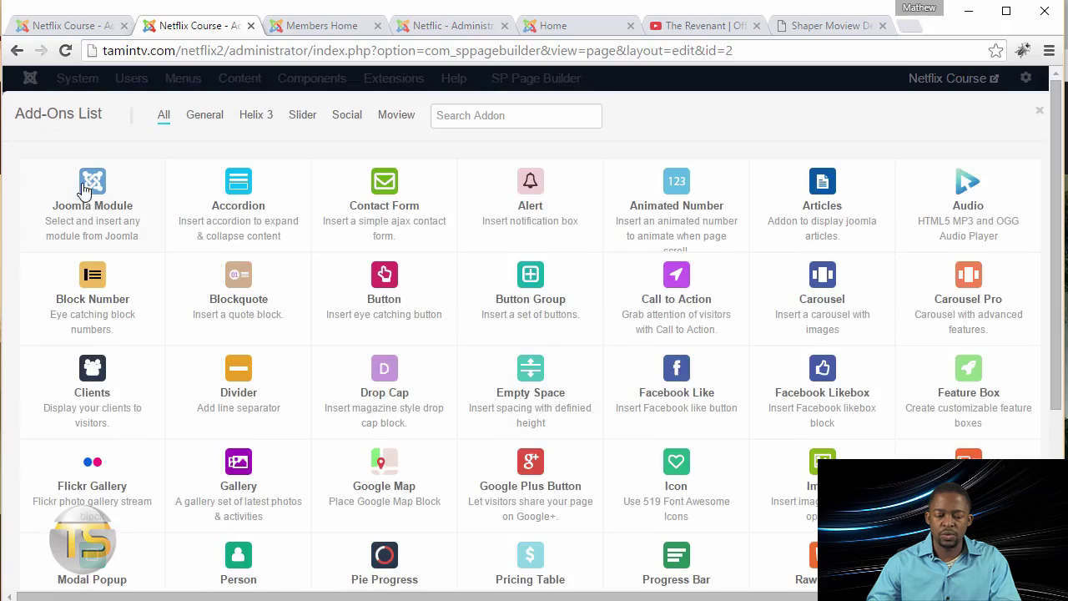
click(95, 189)
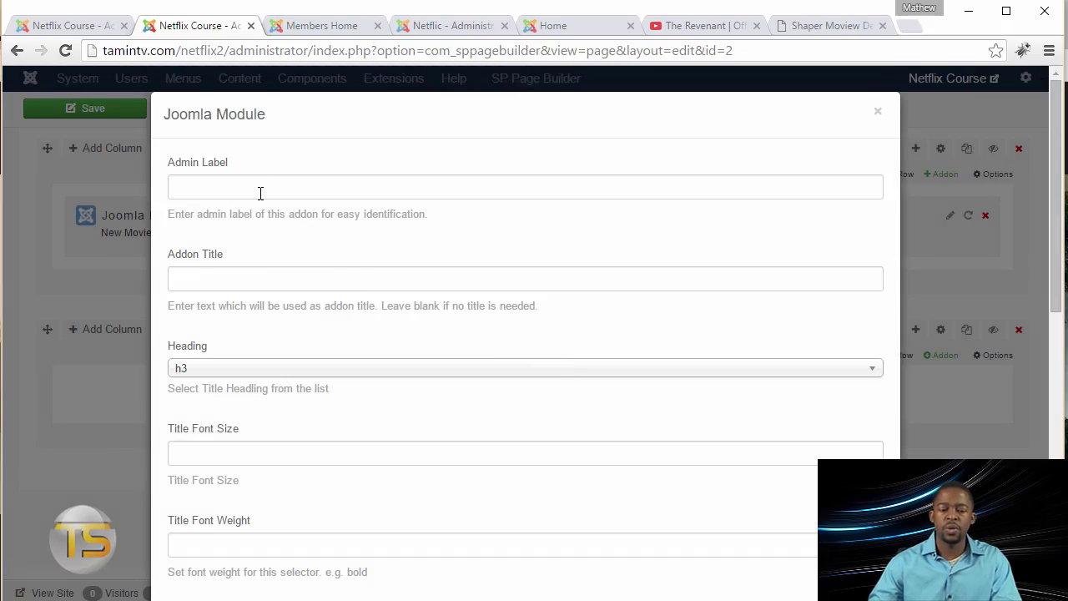
Give the new Joomla Module addon the admin label Latest Movies, keeping the h3 heading
click(260, 193)
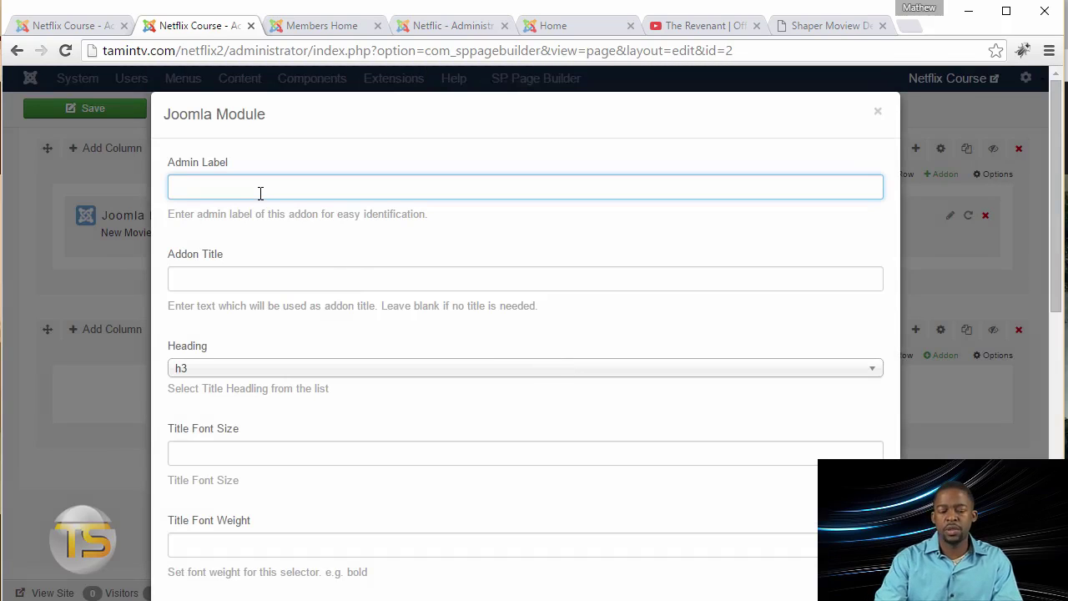
text(Latest Movies)
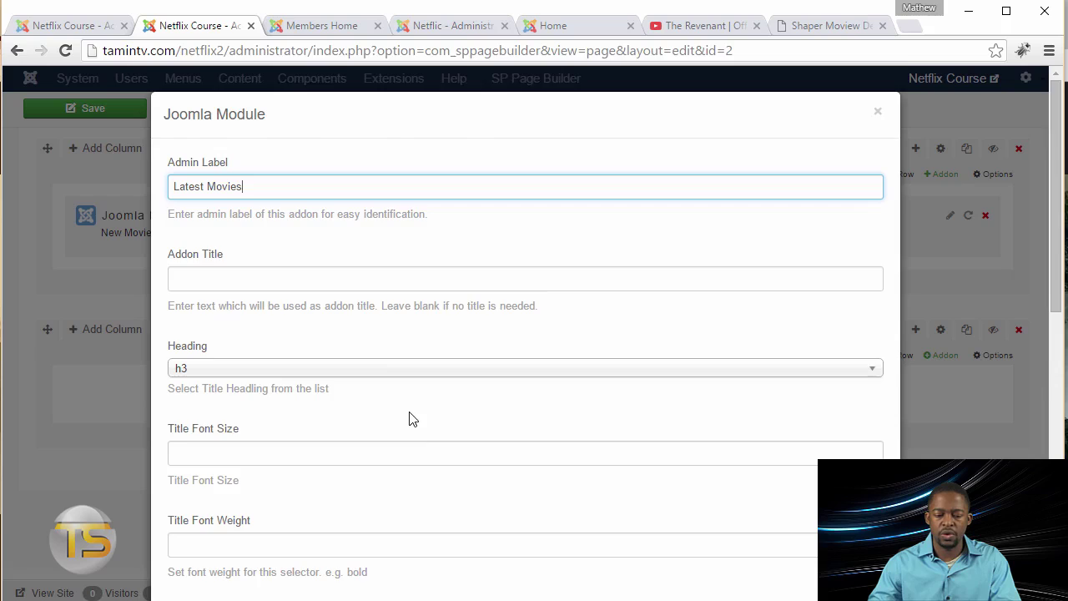
scroll(409, 418, down, 6)
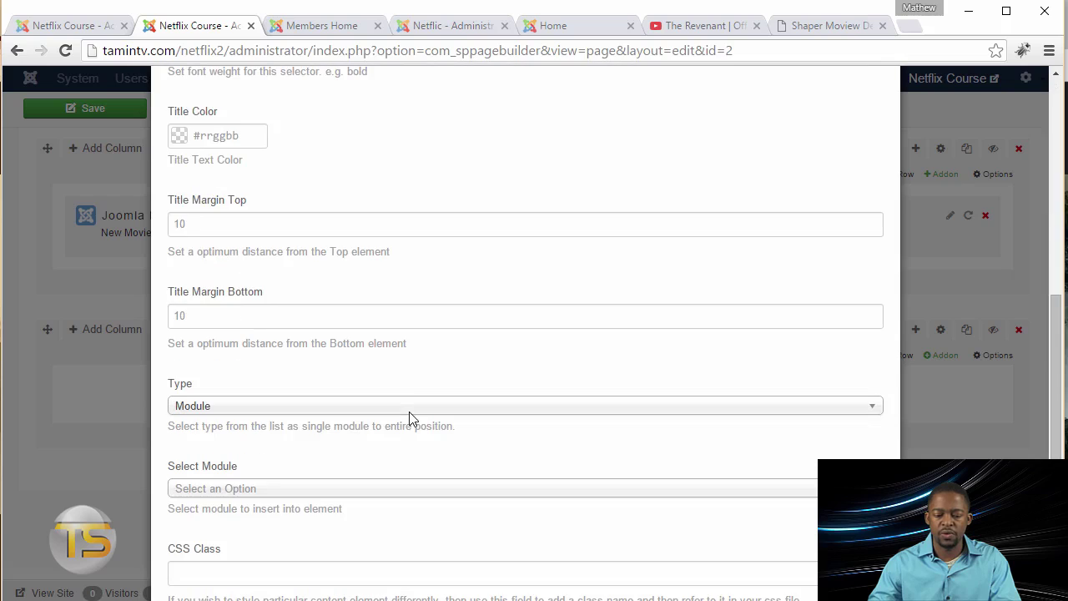
scroll(409, 419, down, 2)
scroll(411, 409, up, 8)
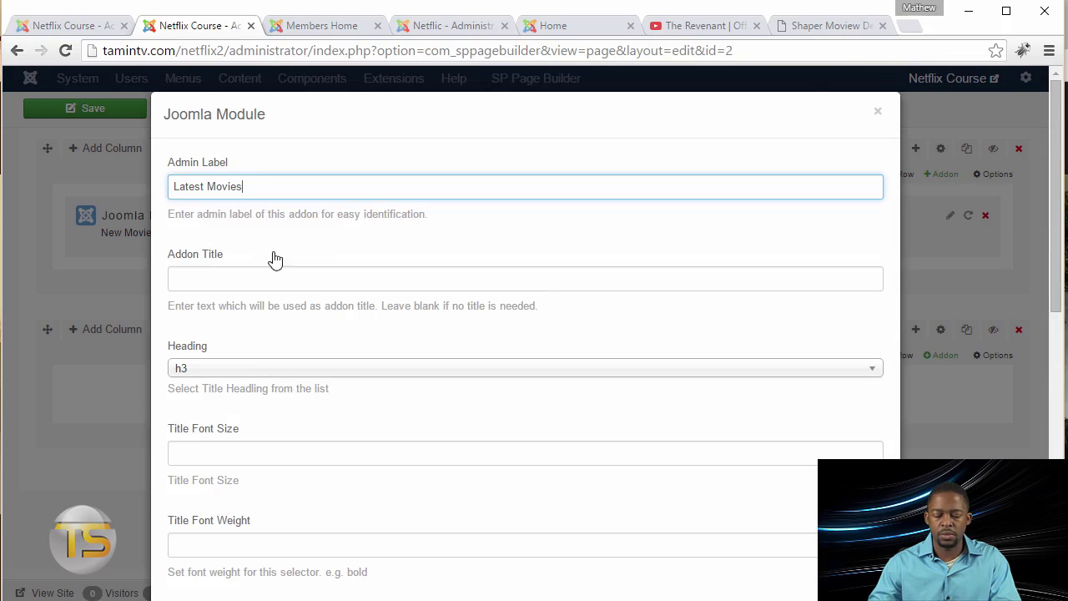
click(247, 377)
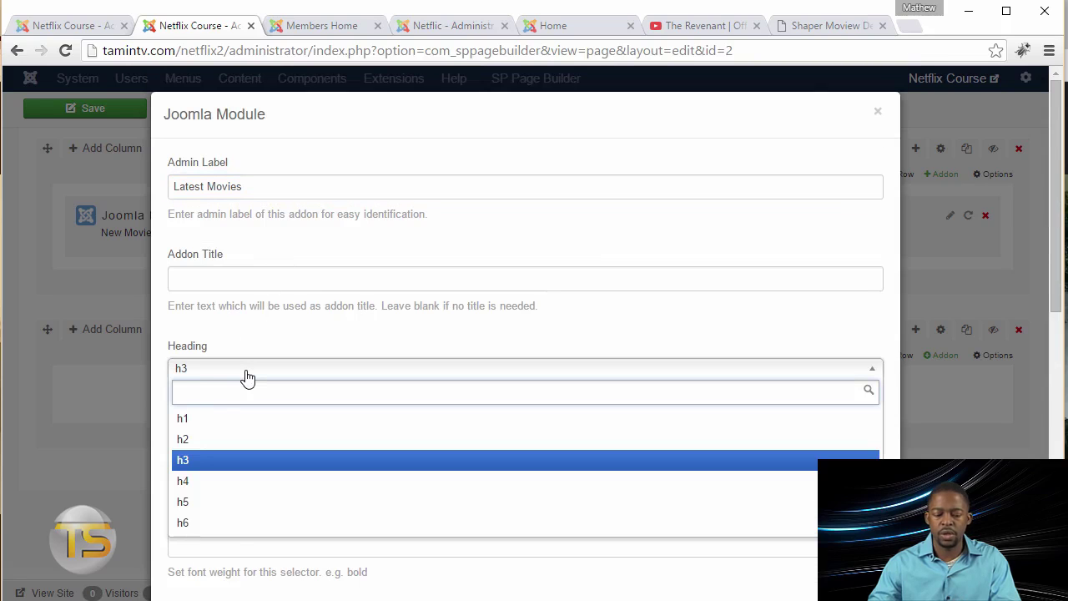
click(247, 377)
Choose Access Anywhere as the addon's module, then save the addon and the Members Home page
scroll(334, 434, down, 6)
click(260, 490)
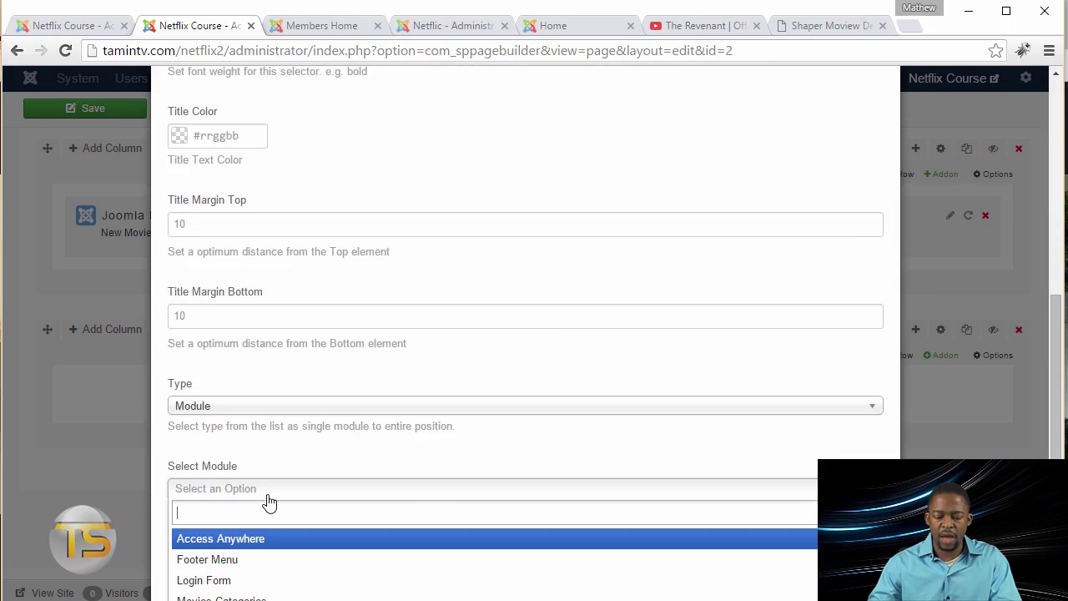
scroll(418, 500, down, 2)
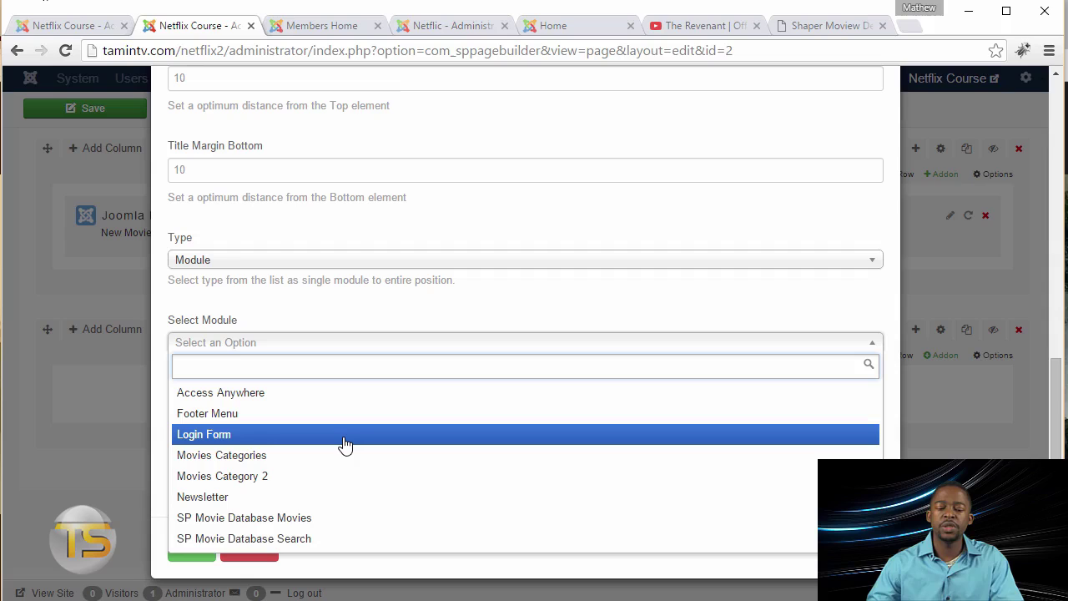
click(224, 394)
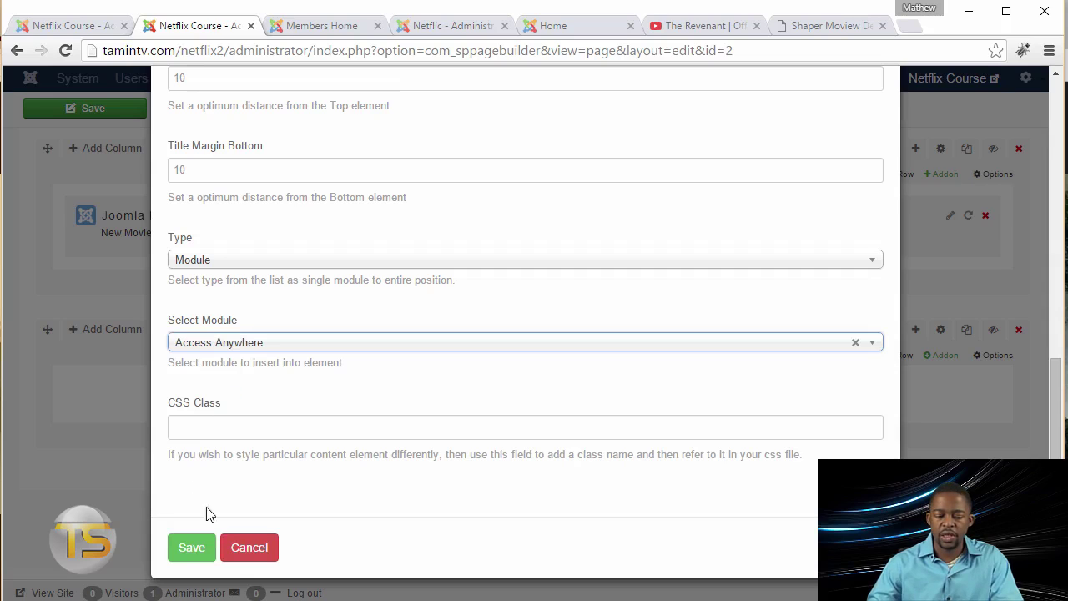
click(191, 554)
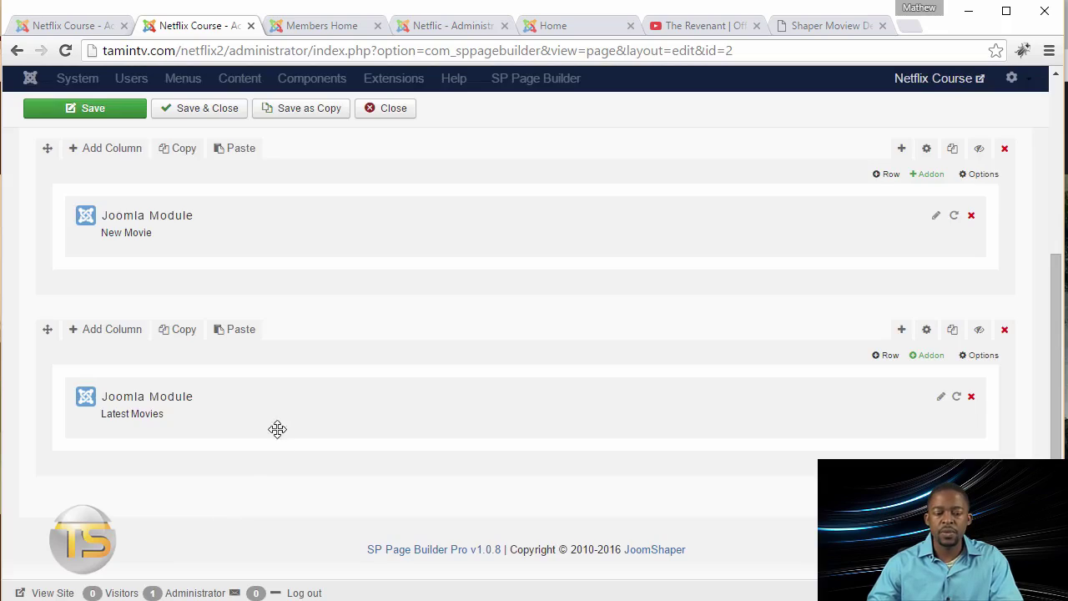
click(90, 109)
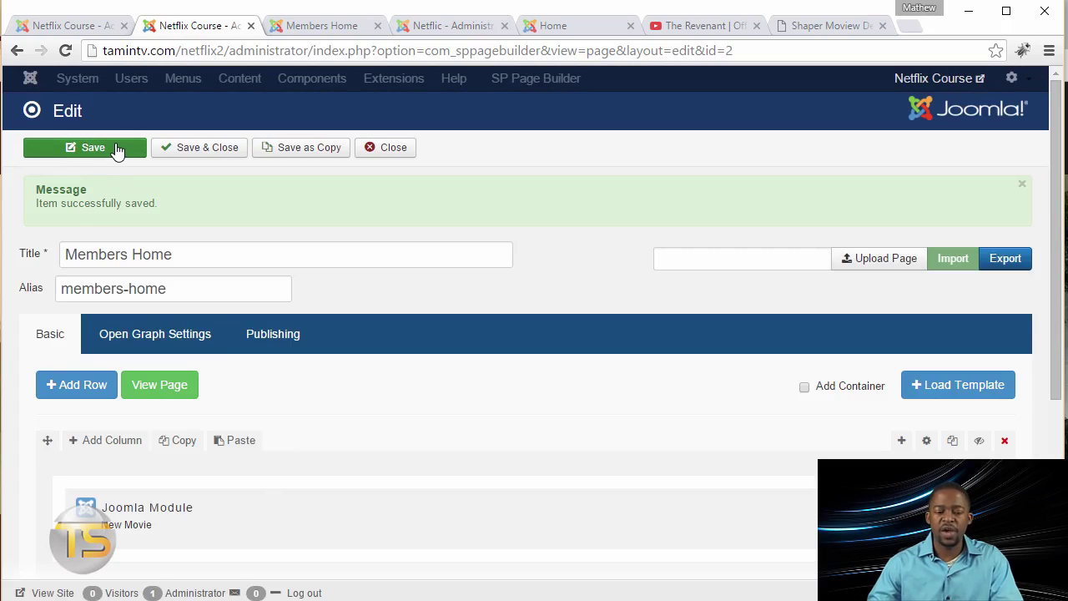
Change the Latest Movies addon's module to SP Movie Database Tab and save the addon
click(118, 148)
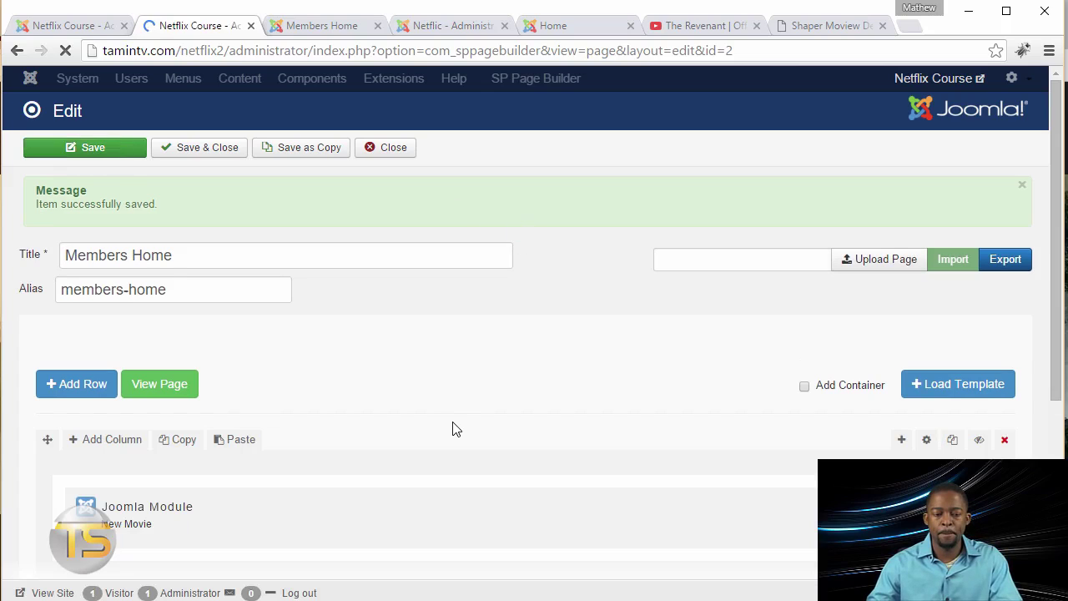
scroll(455, 428, down, 4)
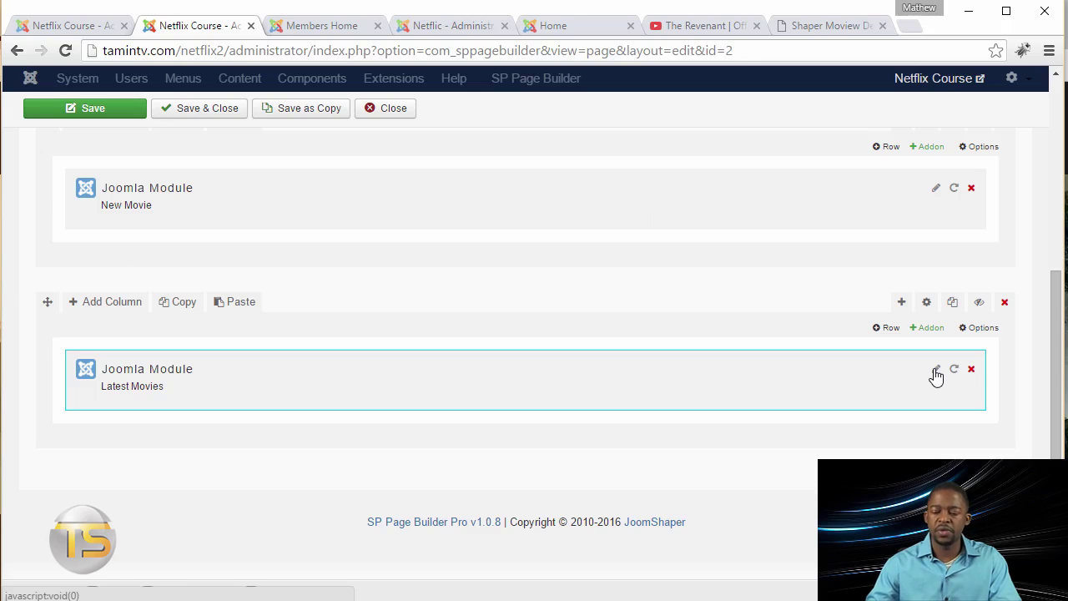
click(935, 369)
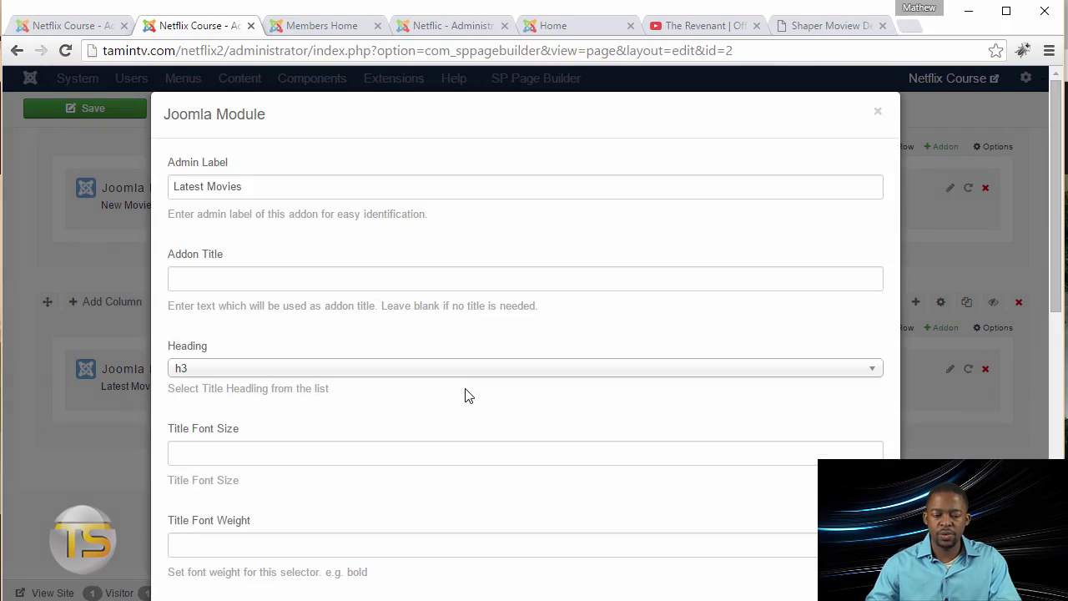
scroll(465, 393, down, 8)
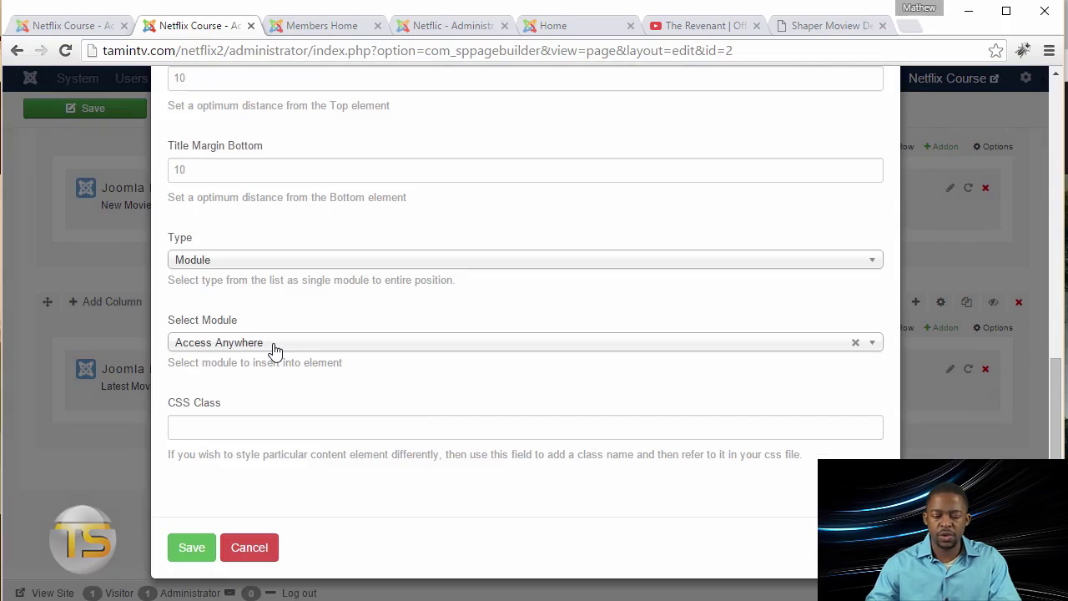
click(276, 351)
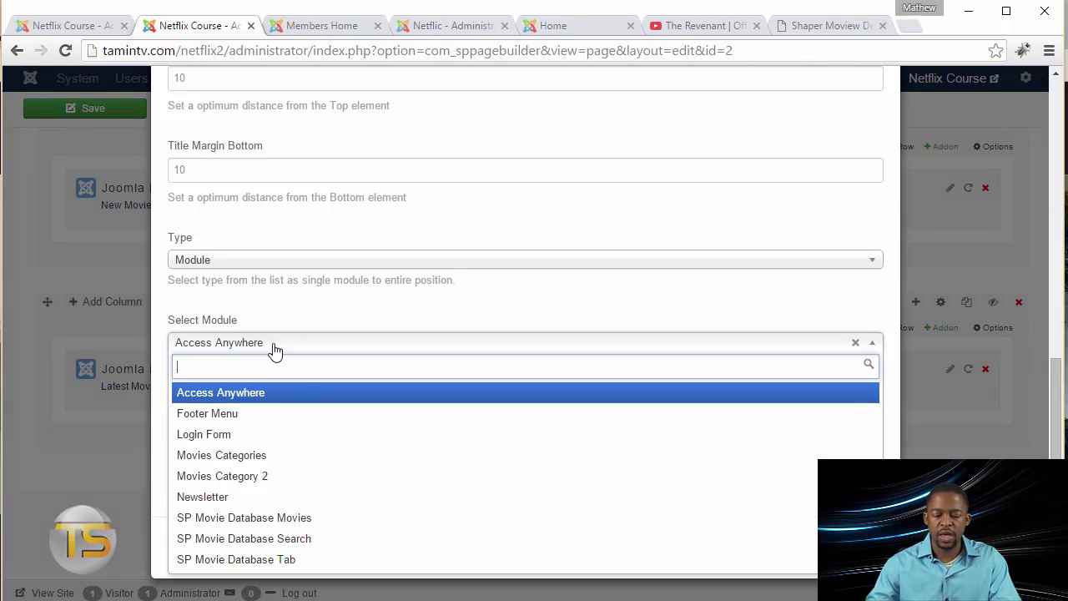
click(291, 561)
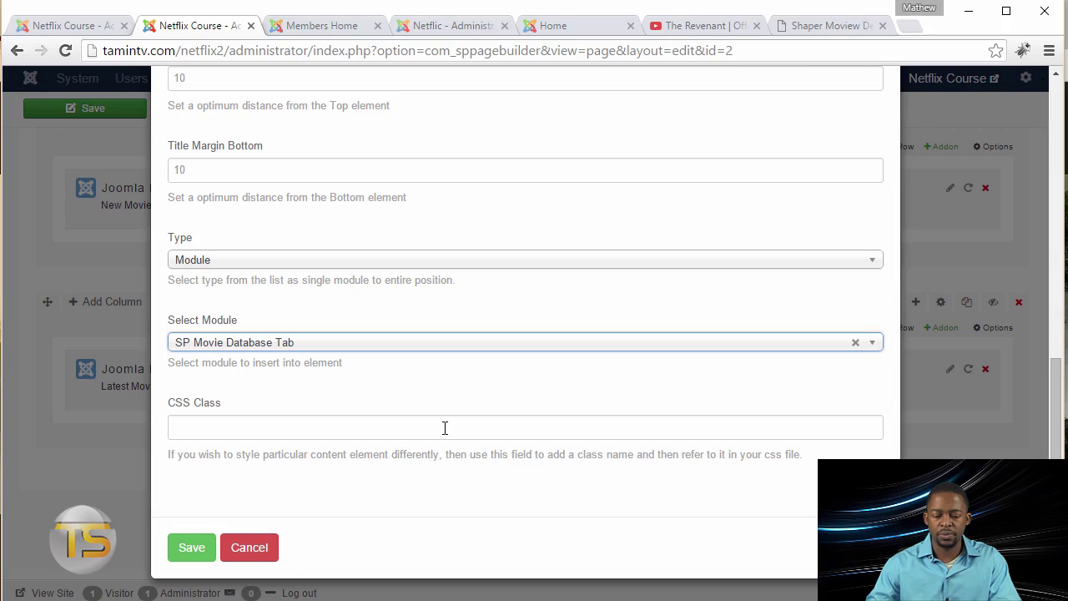
click(192, 548)
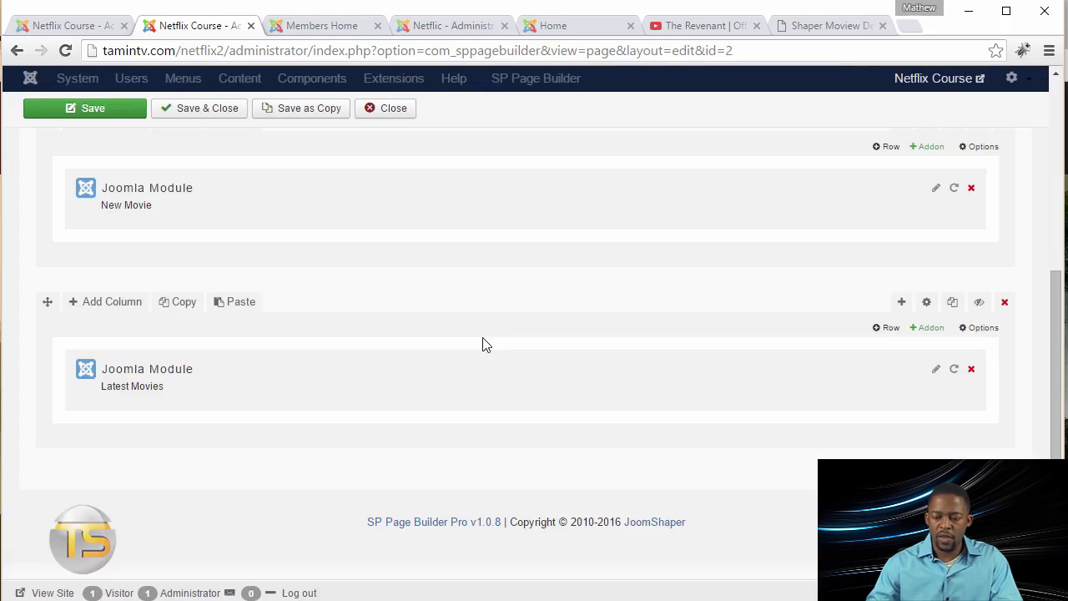
Add an Advanced Title addon to the Latest Movies row and give it the admin label Latest Movies
click(927, 334)
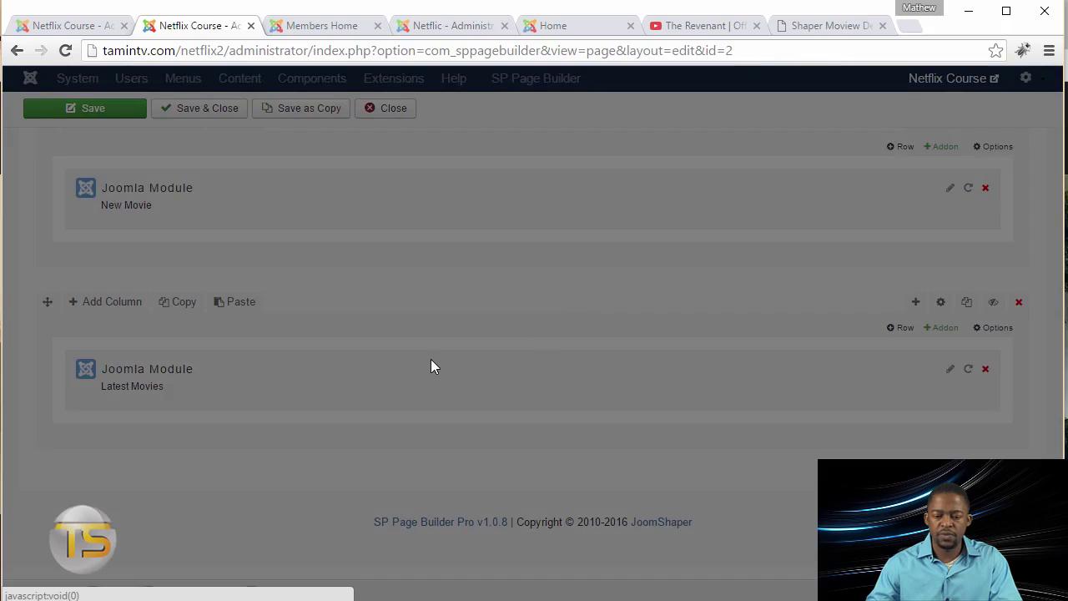
scroll(431, 364, down, 2)
scroll(431, 365, down, 1)
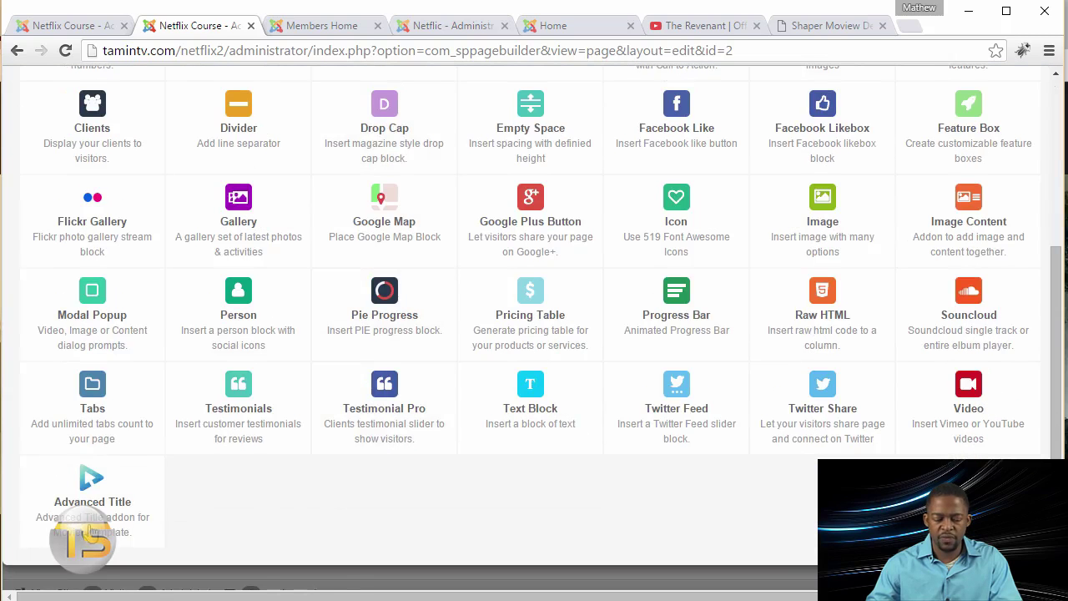
click(88, 501)
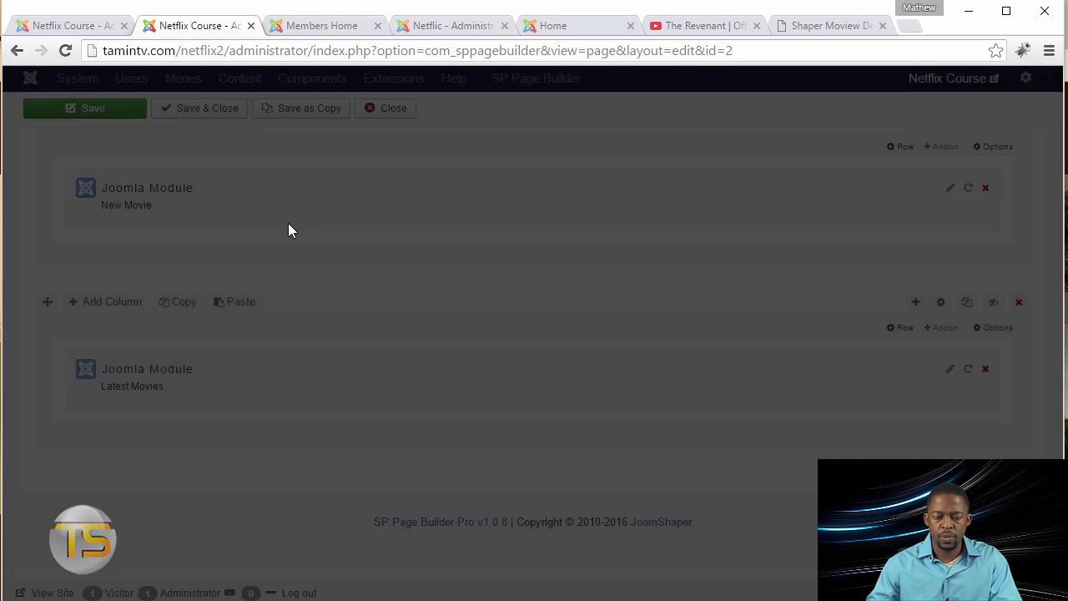
click(276, 191)
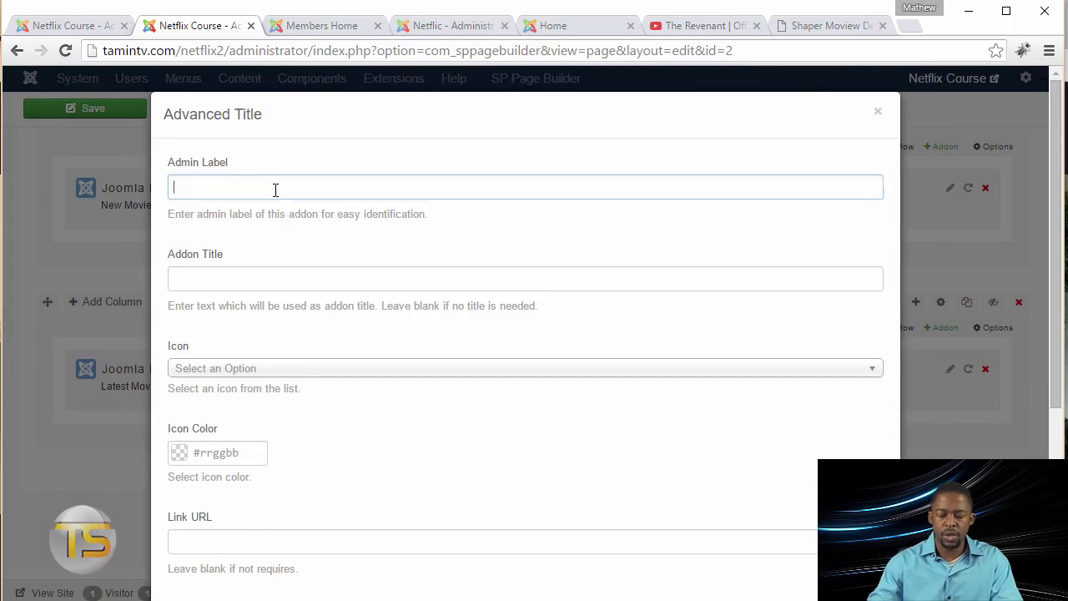
text(Latest M)
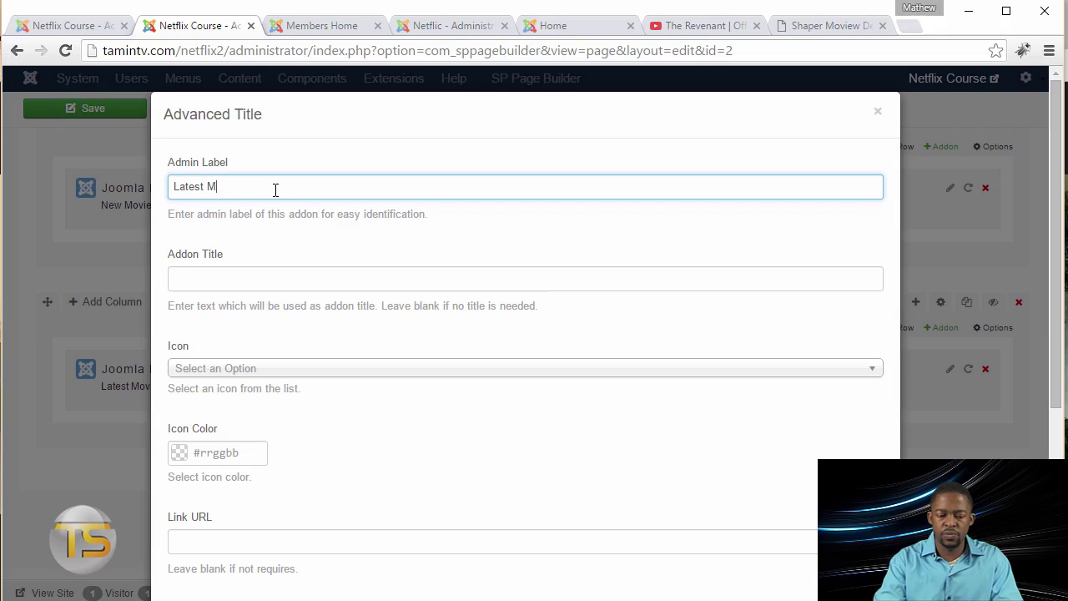
text(ovies)
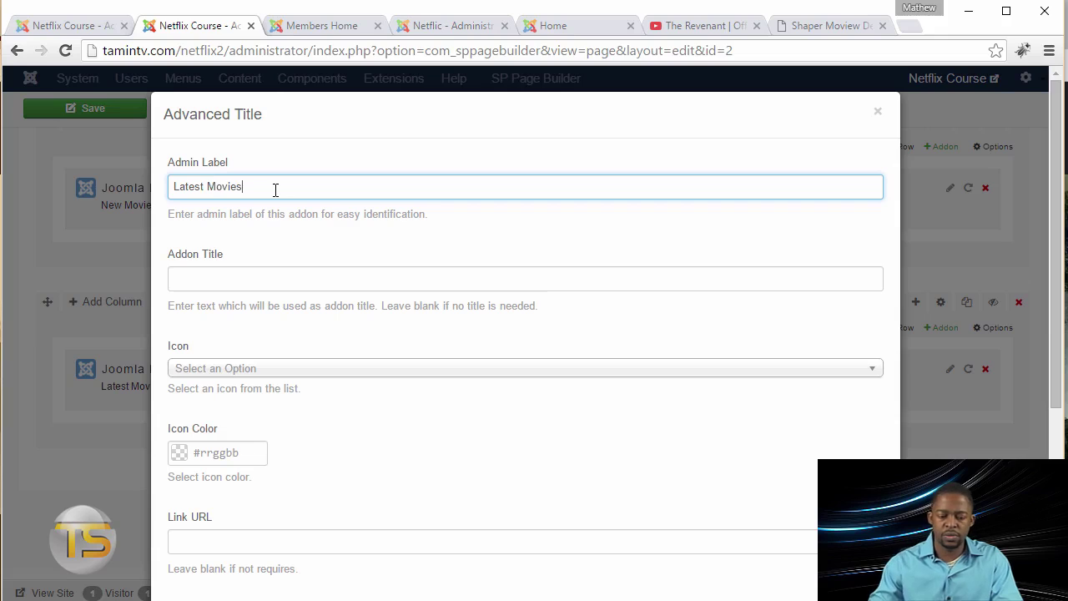
Choose the videocam icon for the Advanced Title addon
click(309, 372)
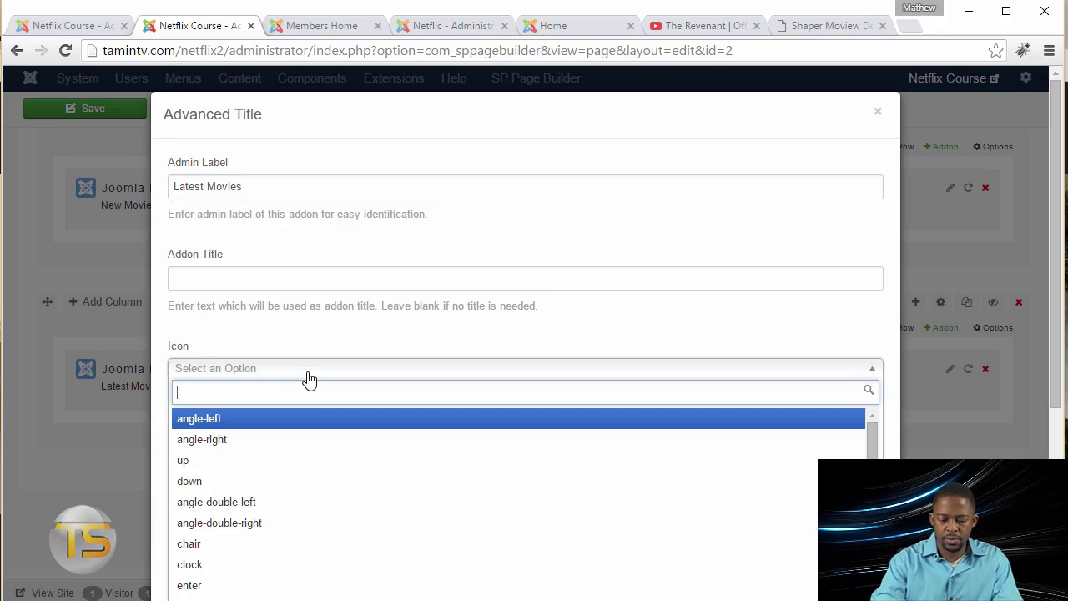
text(vie)
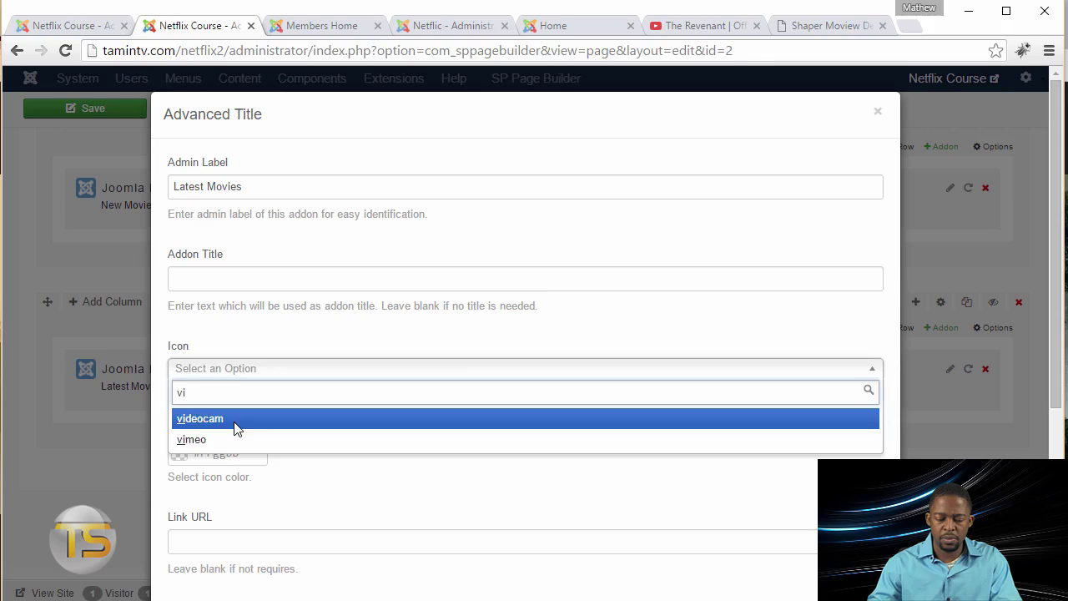
click(255, 423)
scroll(379, 443, down, 2)
click(290, 201)
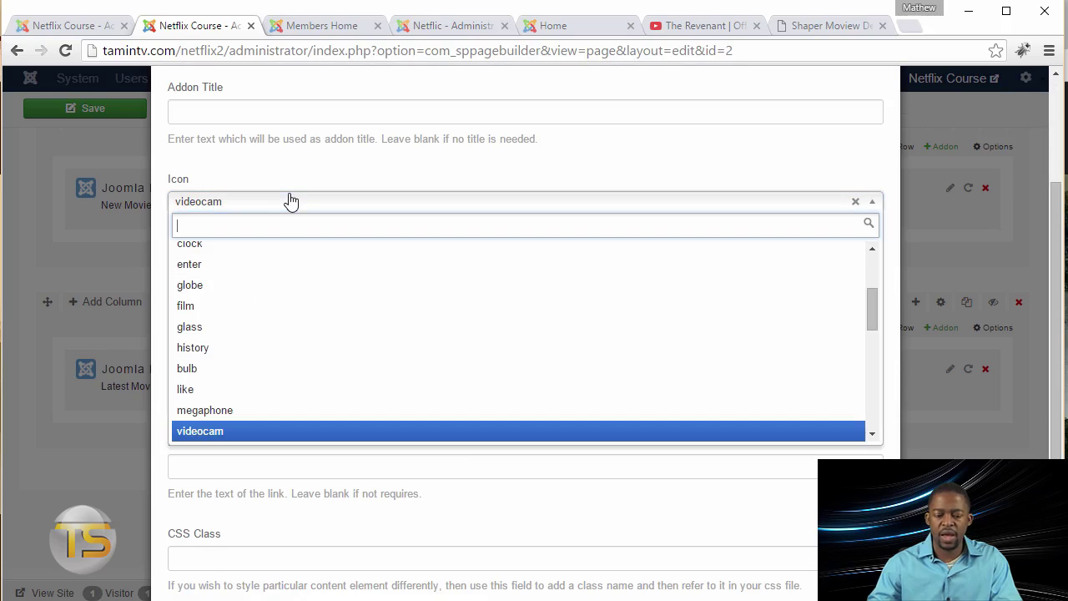
click(309, 163)
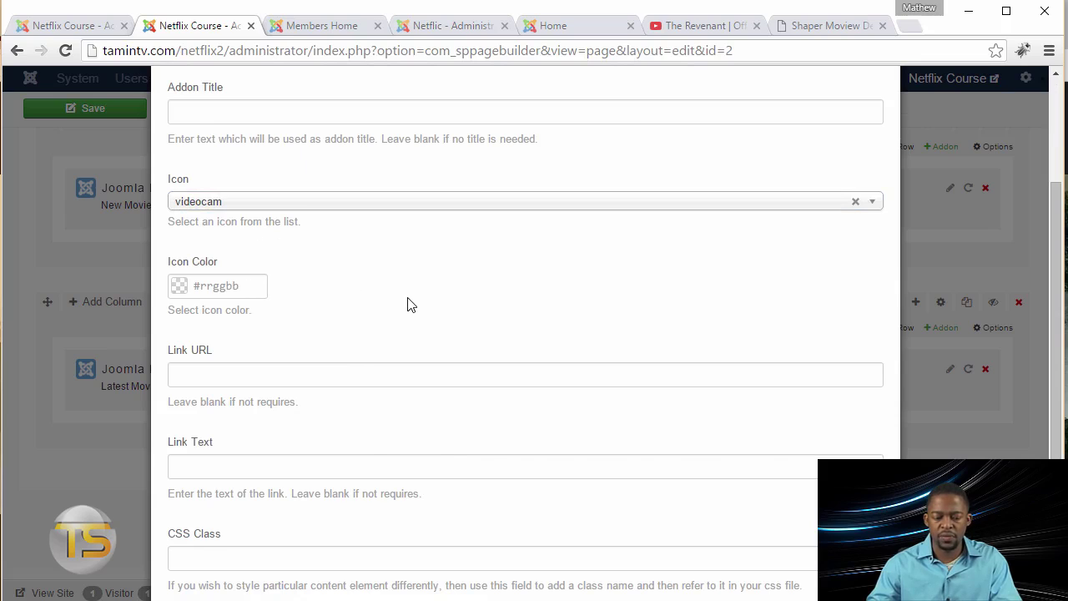
scroll(407, 305, down, 2)
click(292, 248)
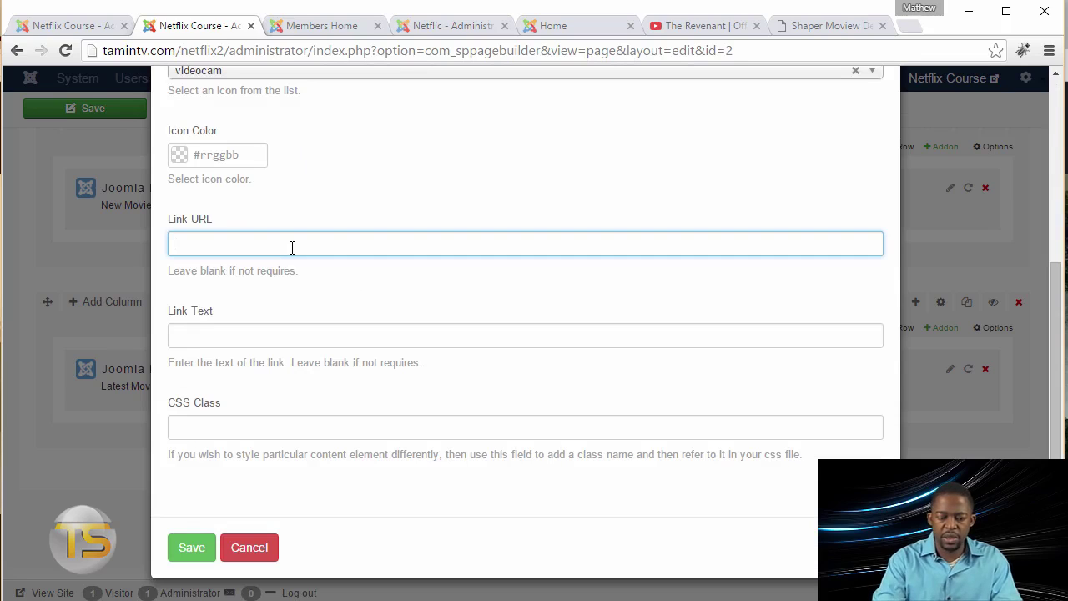
text(http://www.learnjoomlafast.com)
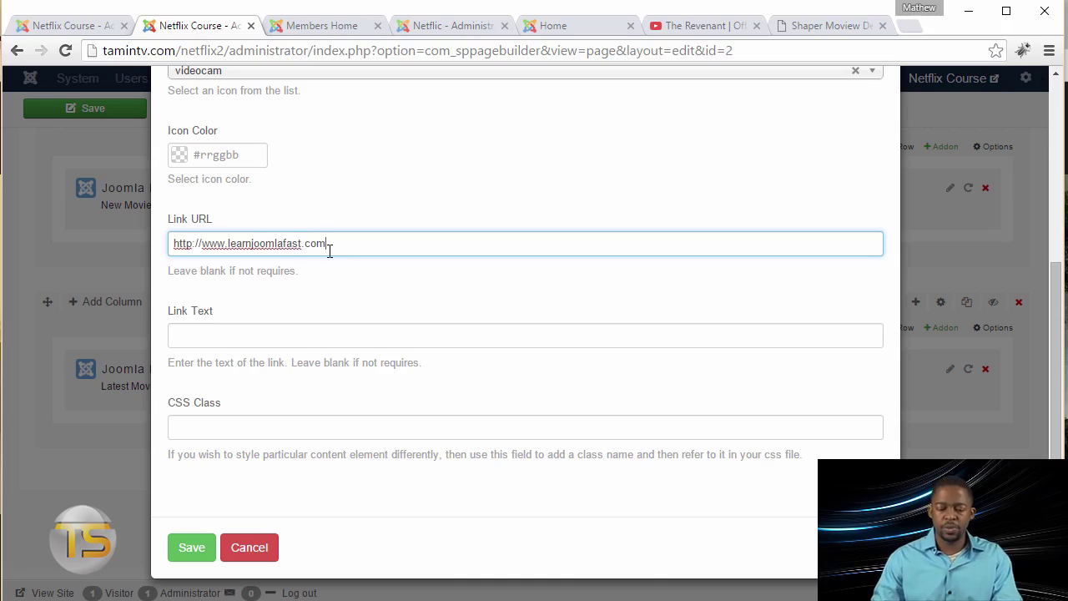
drag(354, 245, 229, 262)
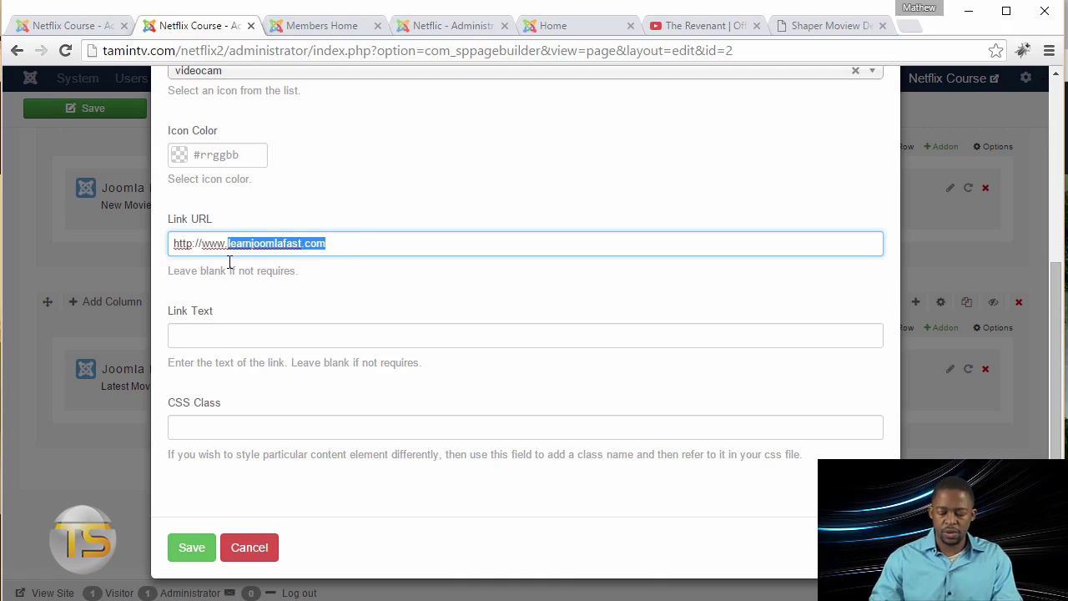
text(tamintv.com/netflix2/latest)
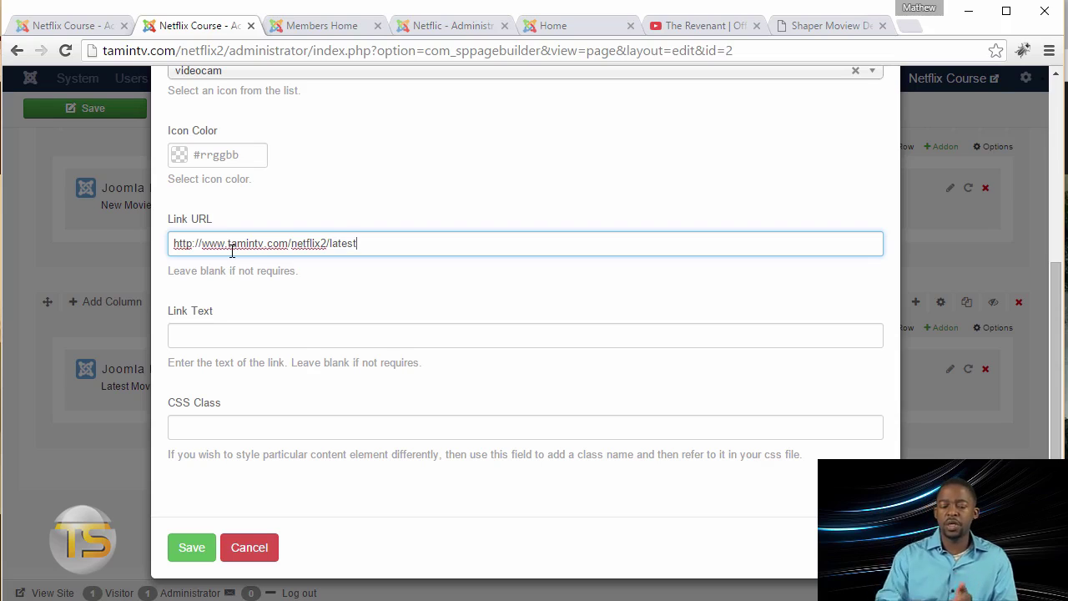
click(389, 333)
text(More Latest Movies)
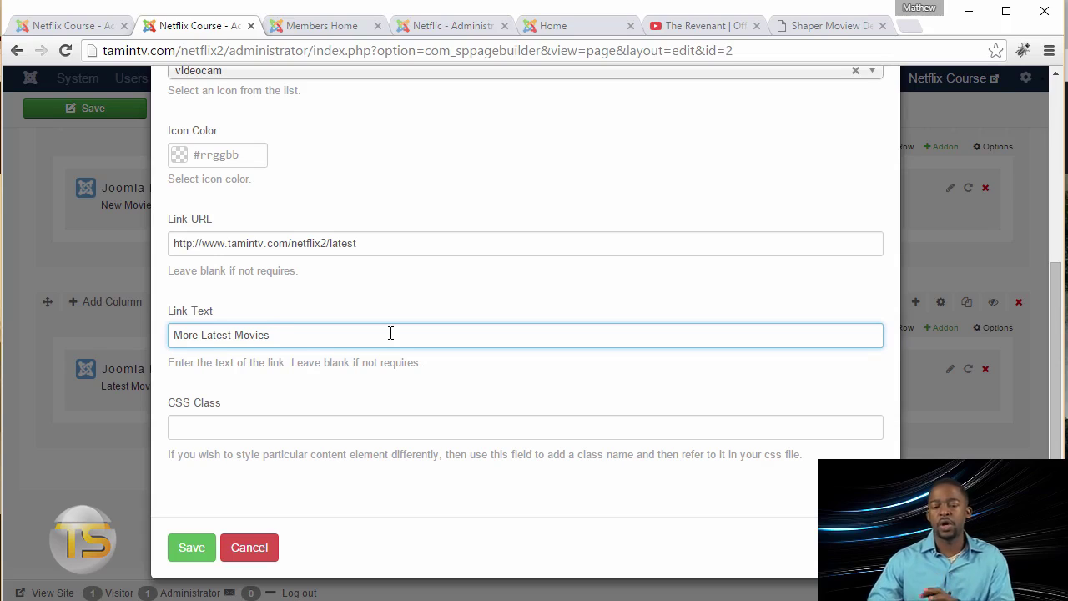
Check the site navigation menu on the live Members Home page and return to the addon settings
click(318, 28)
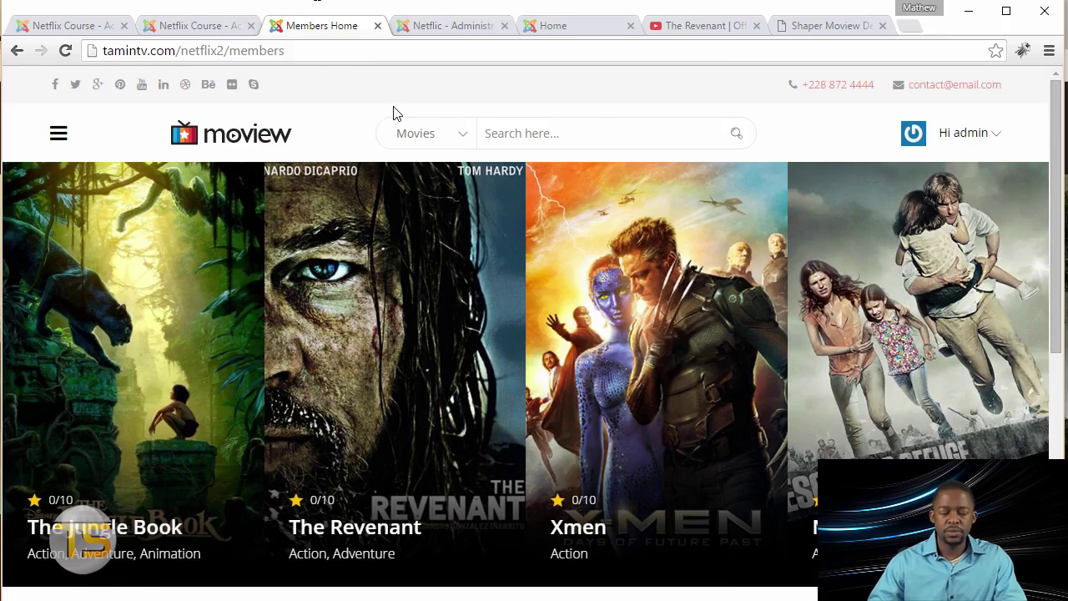
click(50, 135)
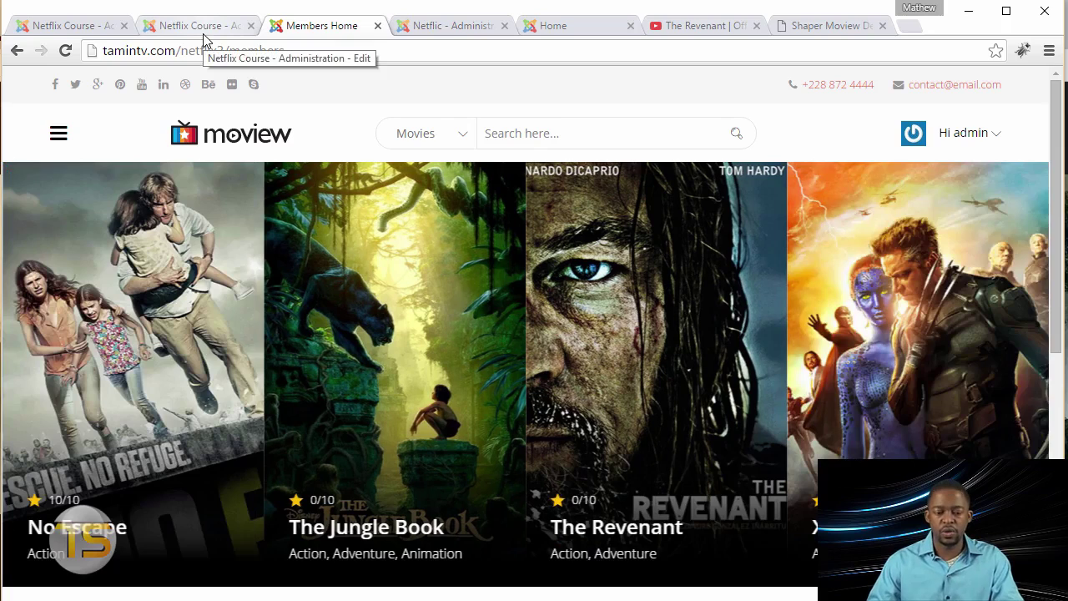
click(203, 33)
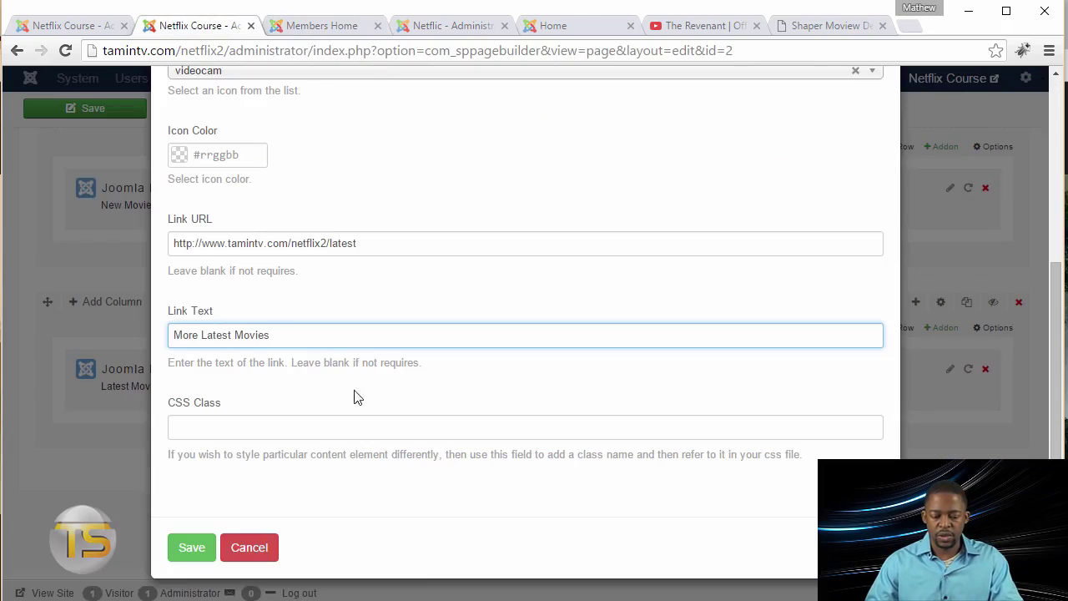
Save the Advanced Title addon, move it above the Latest Movies Joomla Module, and save the page
click(191, 549)
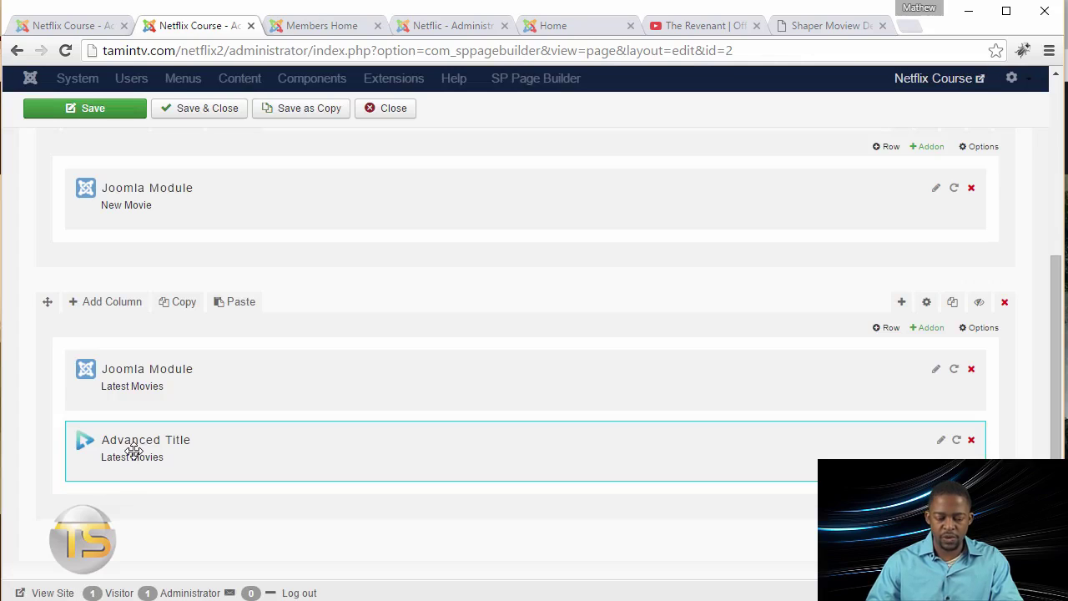
drag(133, 427, 138, 362)
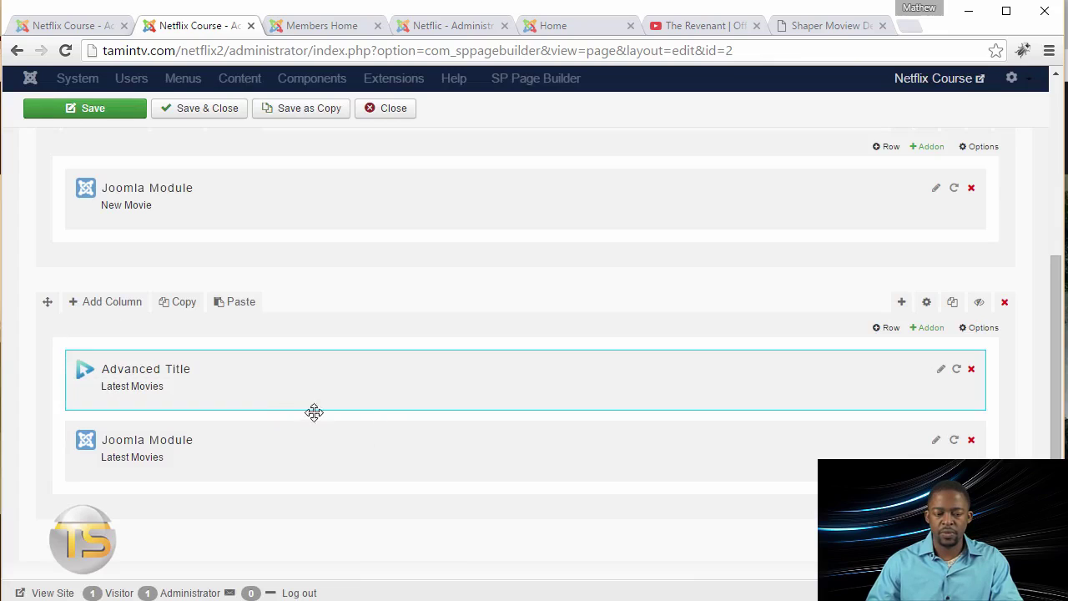
click(106, 112)
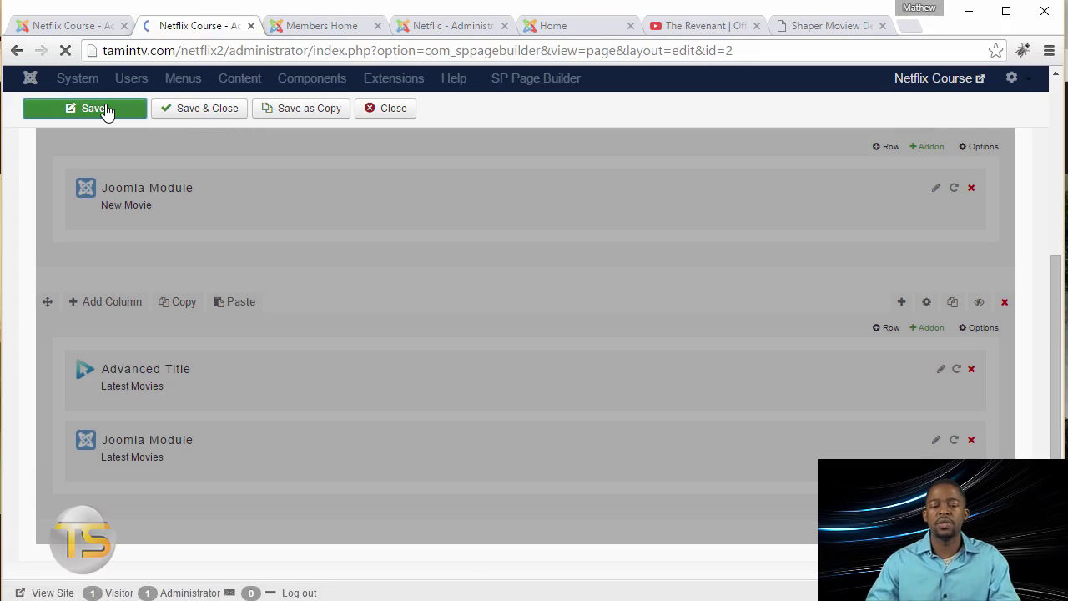
Examine the layout of the movie tabs and posters on the live Members Home page, then return to the page builder
key(ctrl+Tab)
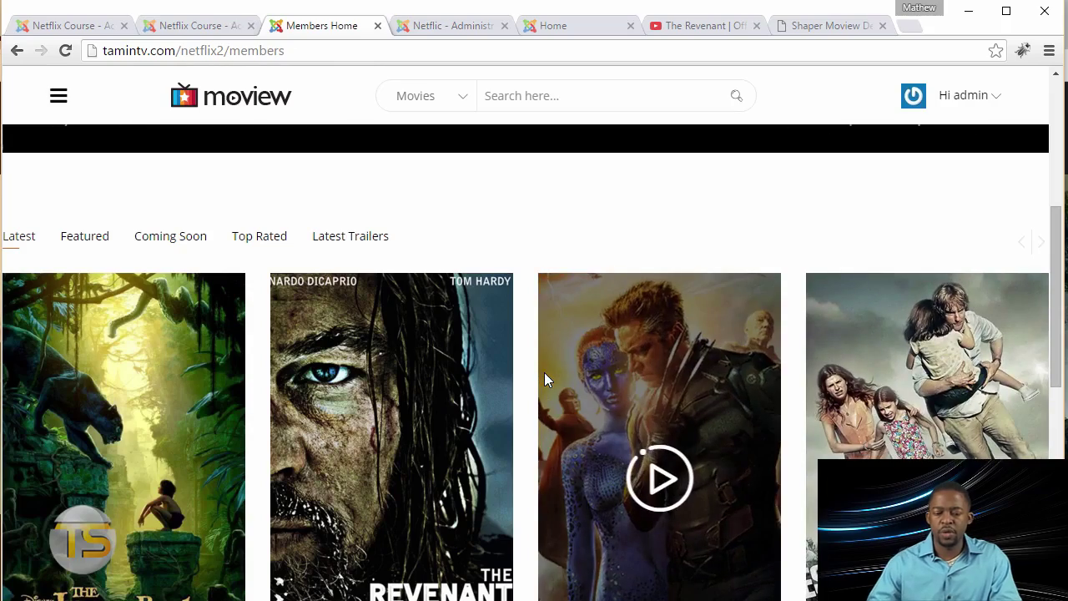
scroll(450, 286, down, 4)
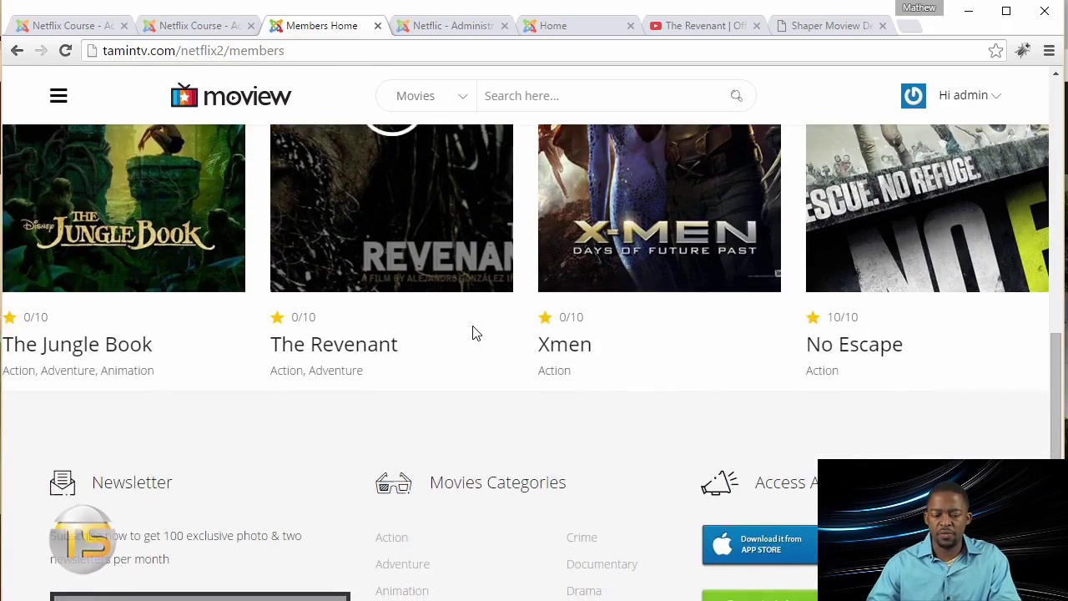
scroll(389, 389, up, 5)
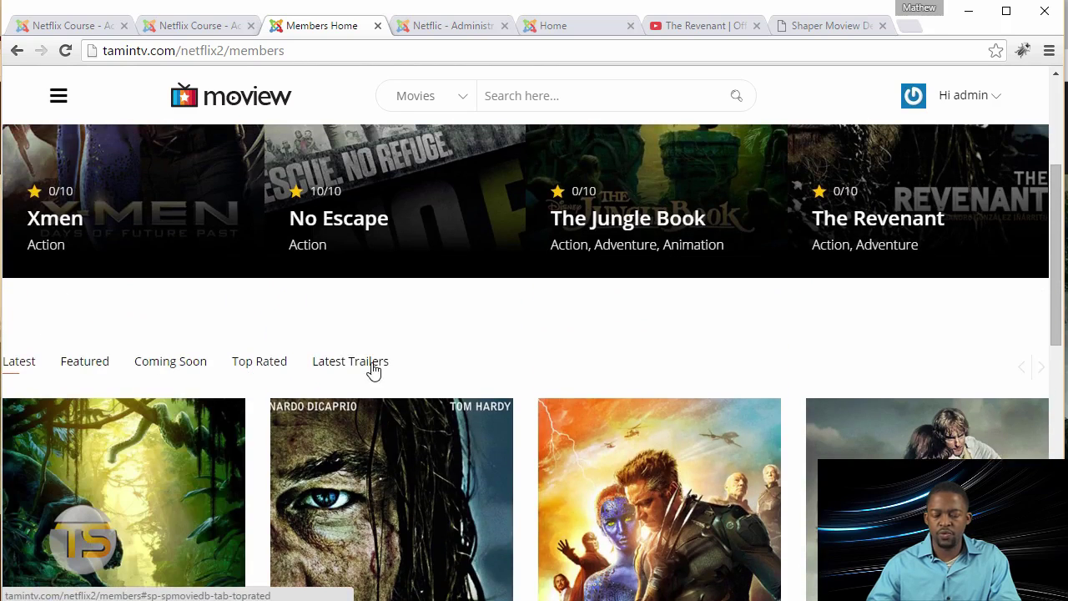
scroll(610, 347, down, 2)
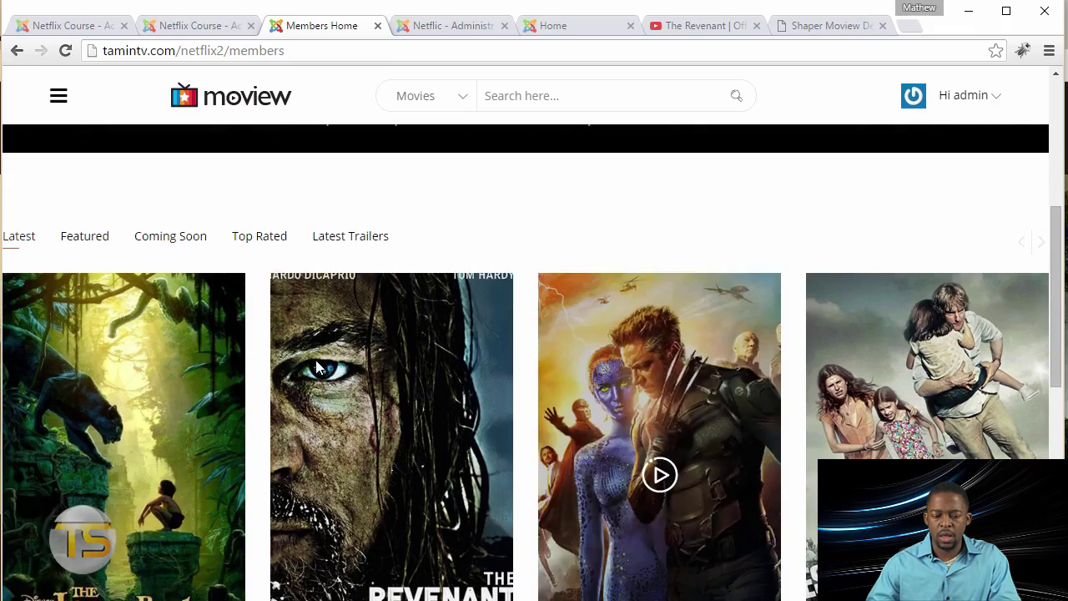
scroll(410, 423, down, 4)
scroll(492, 338, up, 3)
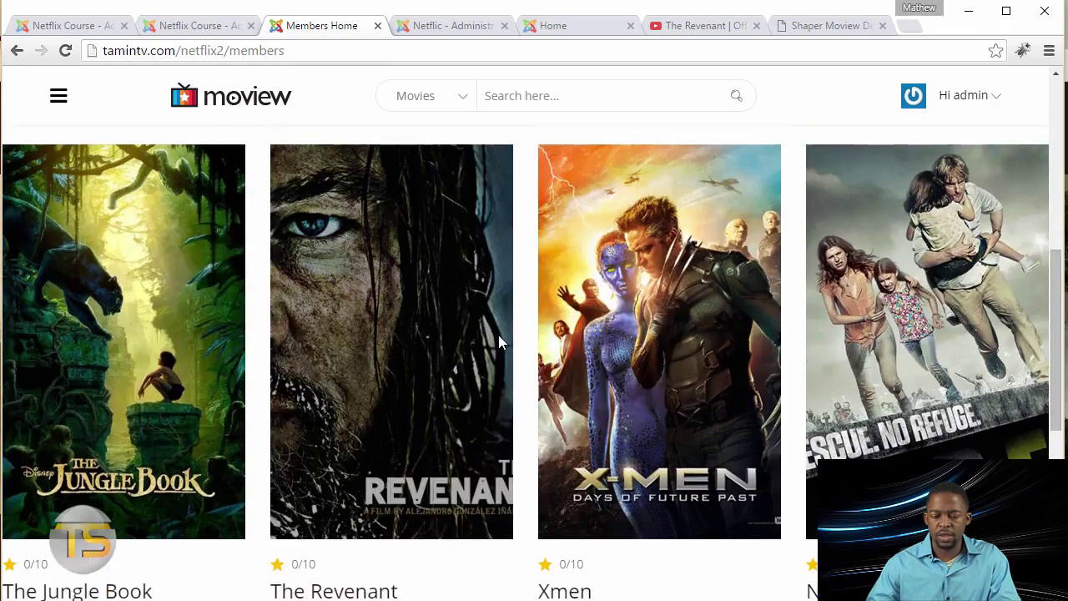
scroll(498, 342, up, 3)
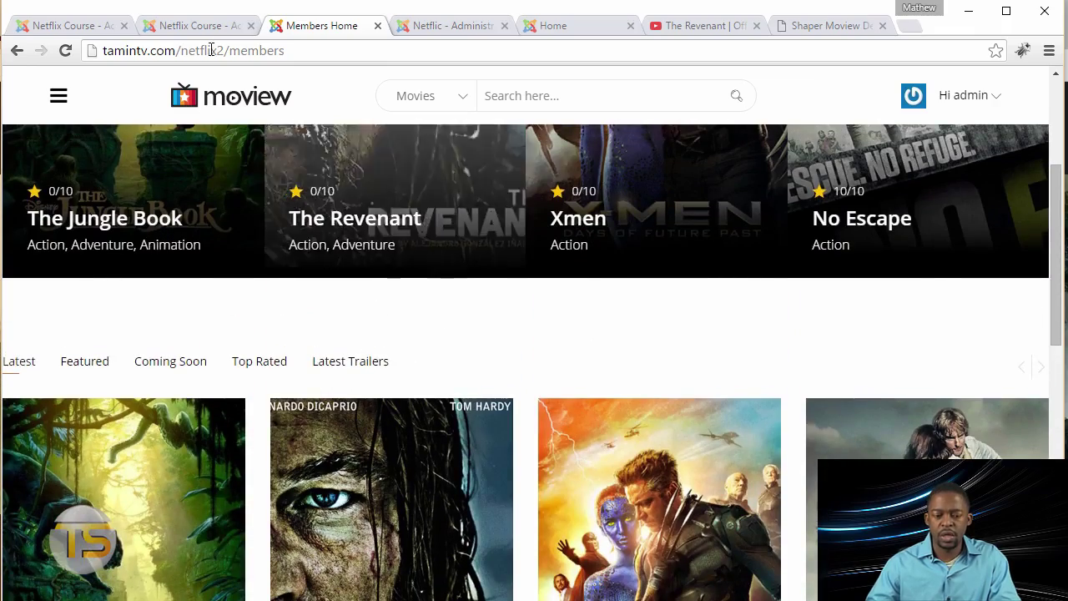
click(198, 26)
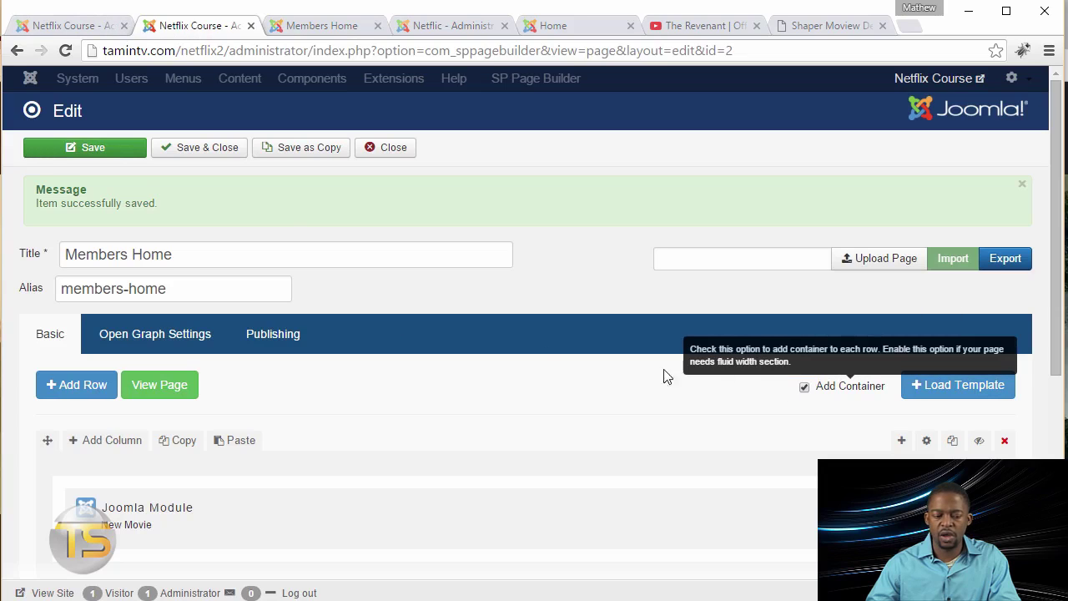
Save the page and review the Latest Movies title and movie tabs on the reloaded live Members Home page
click(116, 150)
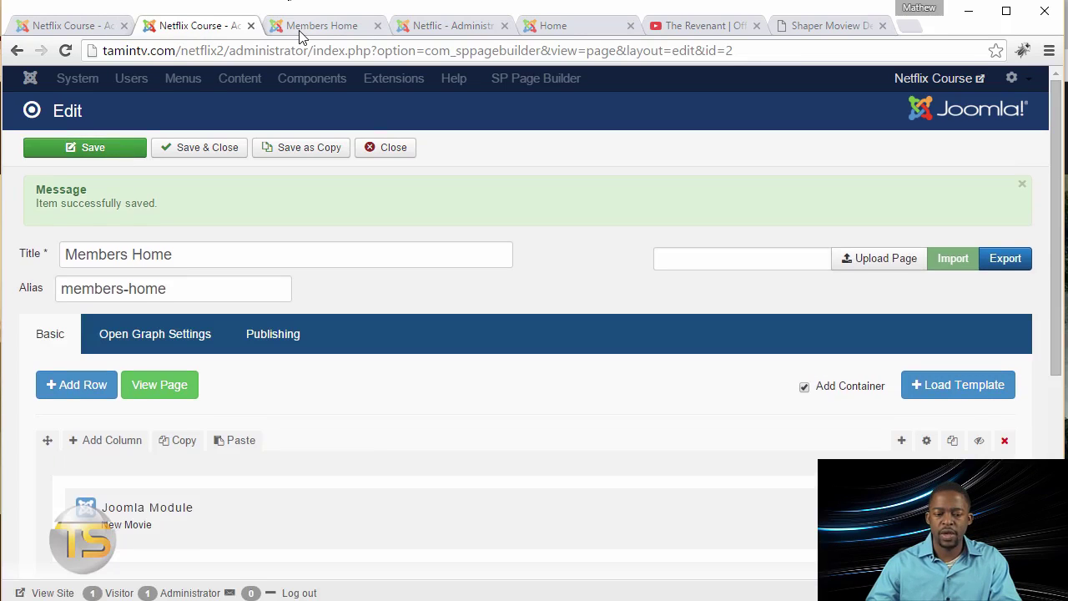
click(313, 26)
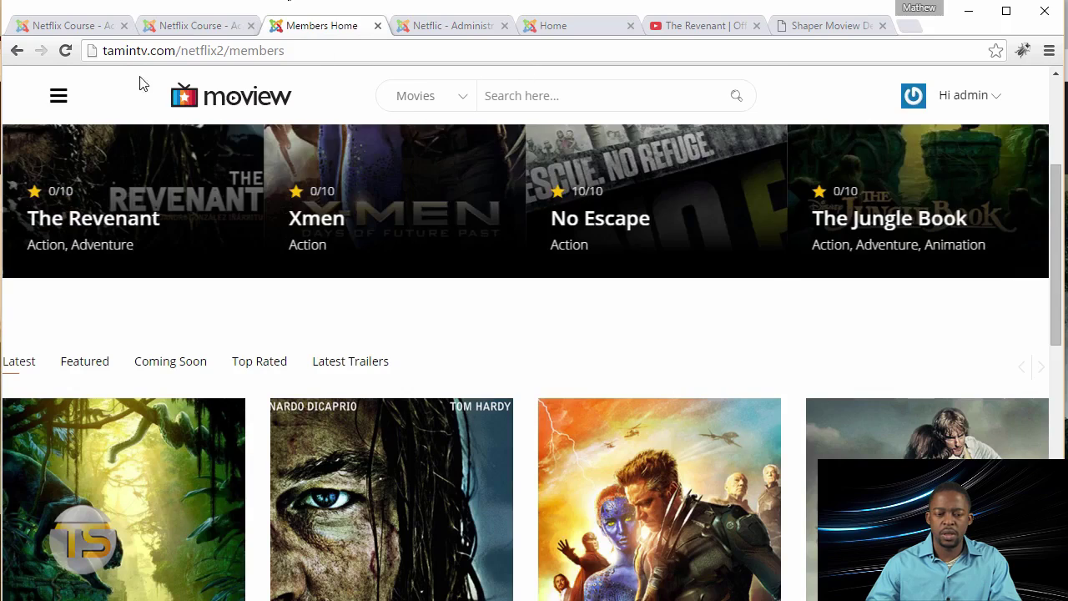
click(66, 52)
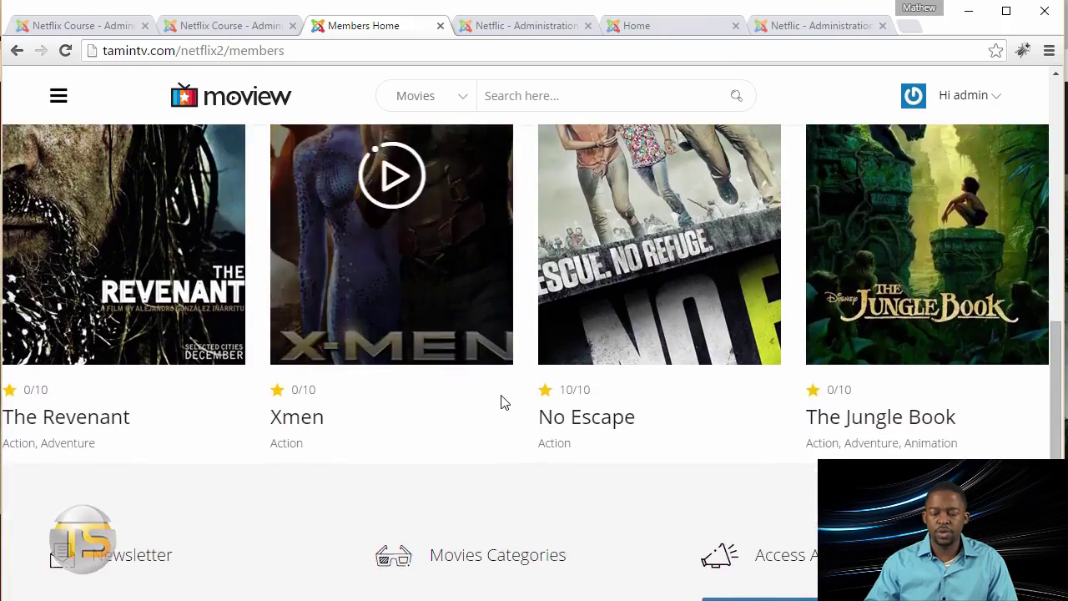
scroll(532, 384, up, 5)
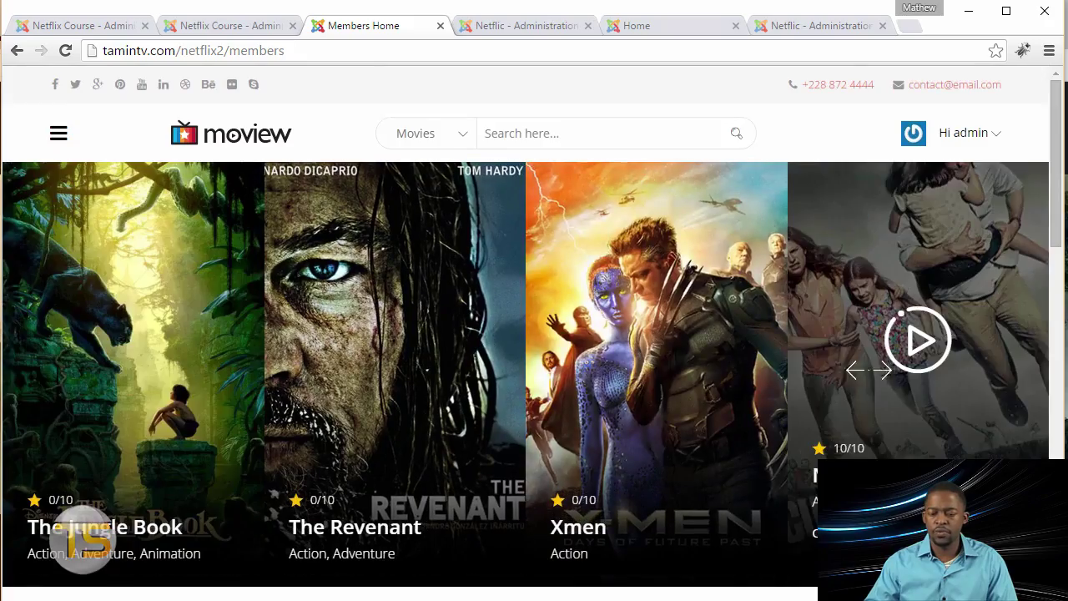
scroll(429, 353, down, 5)
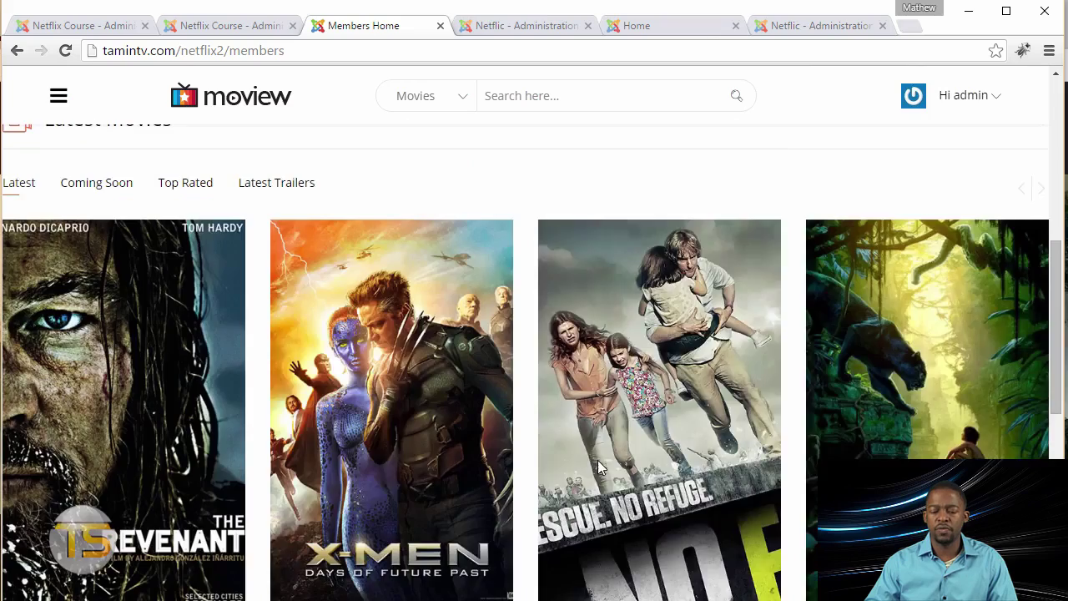
scroll(186, 125, down, 3)
scroll(220, 245, up, 5)
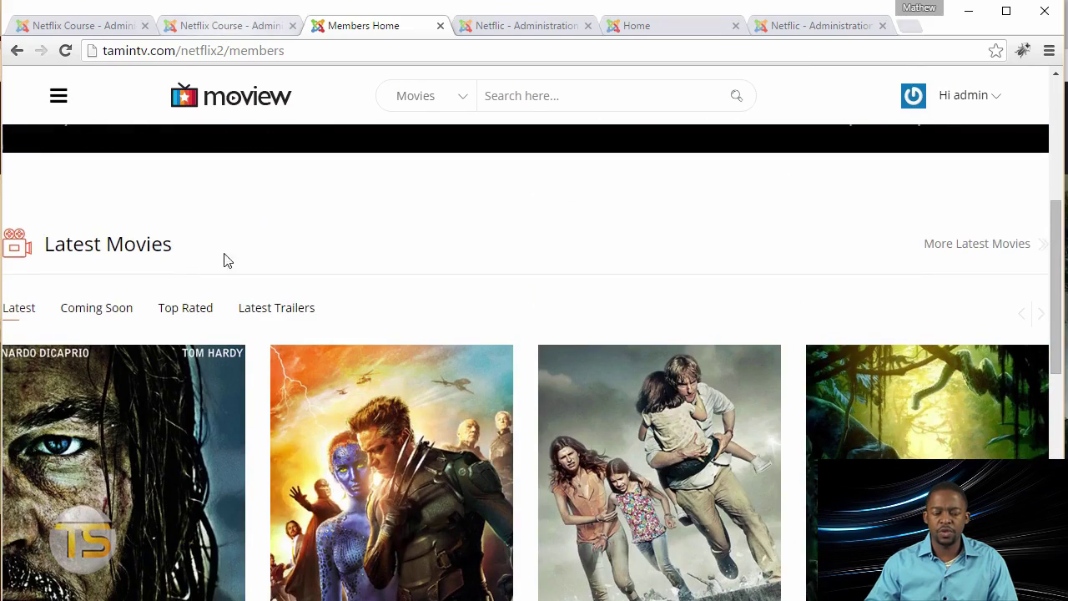
Review the Advanced Title addon's title, icon, link URL and link text in the page builder, then close its settings without saving
click(238, 26)
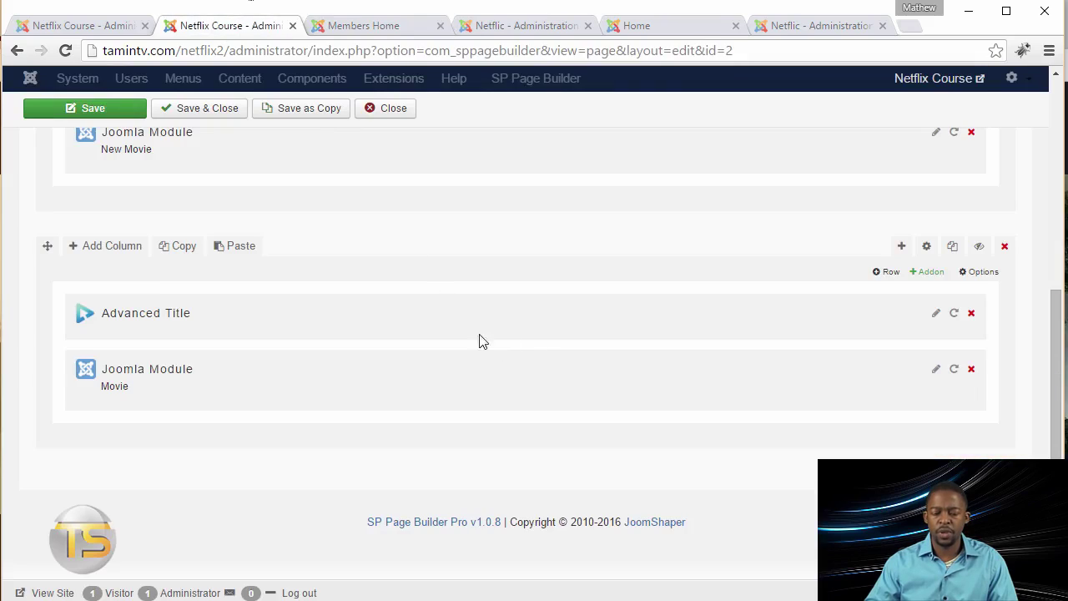
click(936, 316)
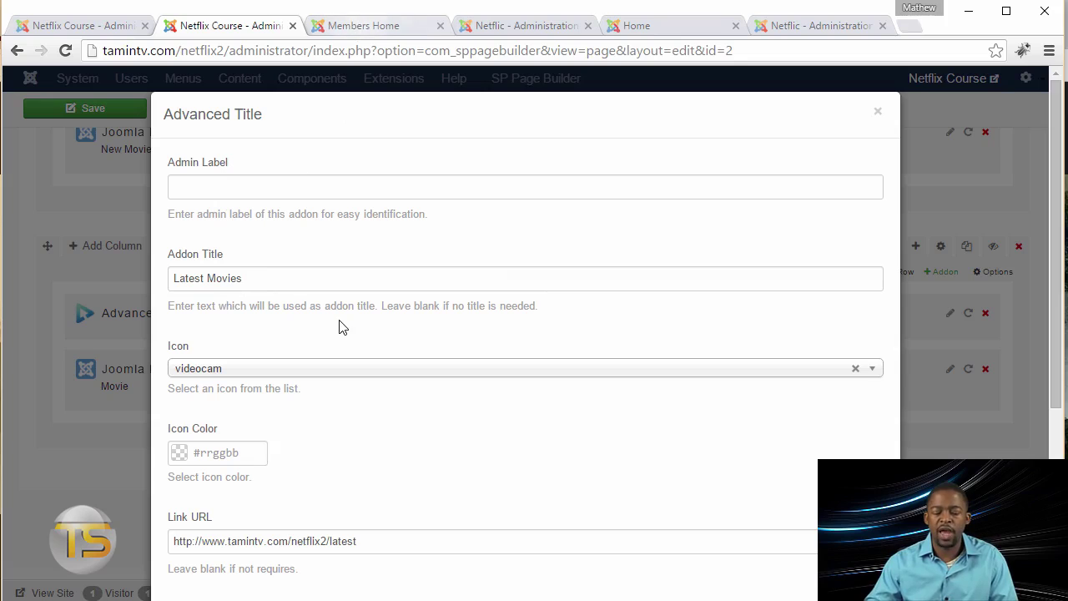
scroll(359, 415, down, 4)
scroll(358, 417, up, 2)
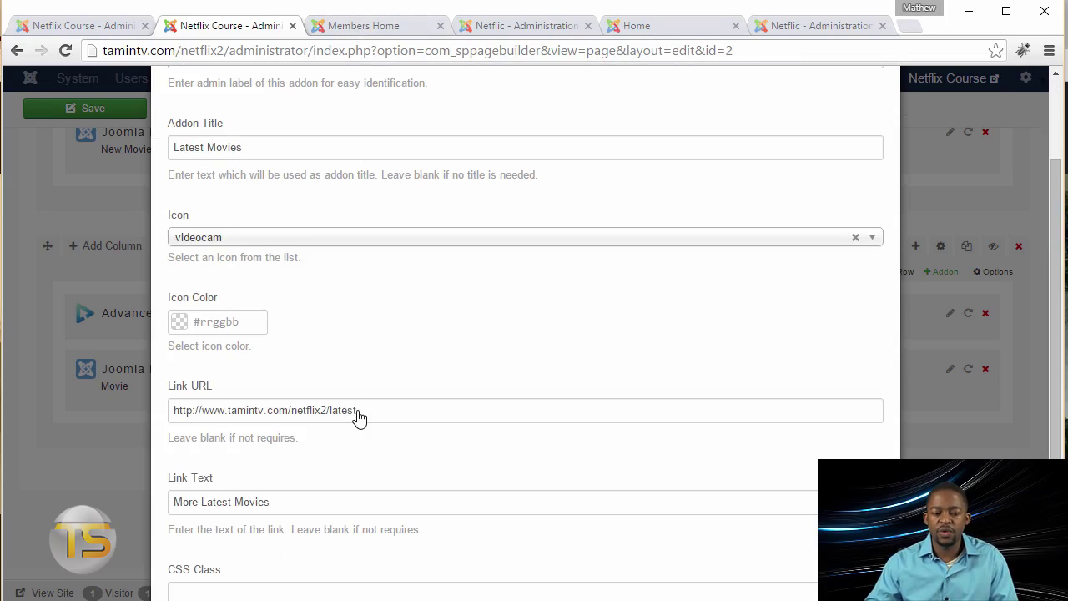
scroll(432, 422, down, 2)
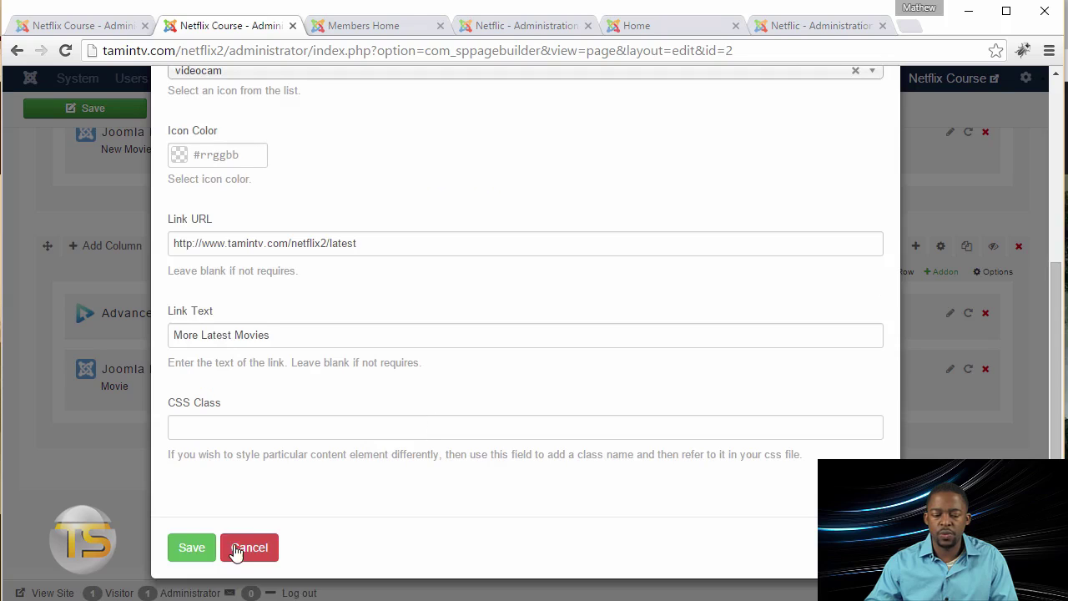
click(237, 550)
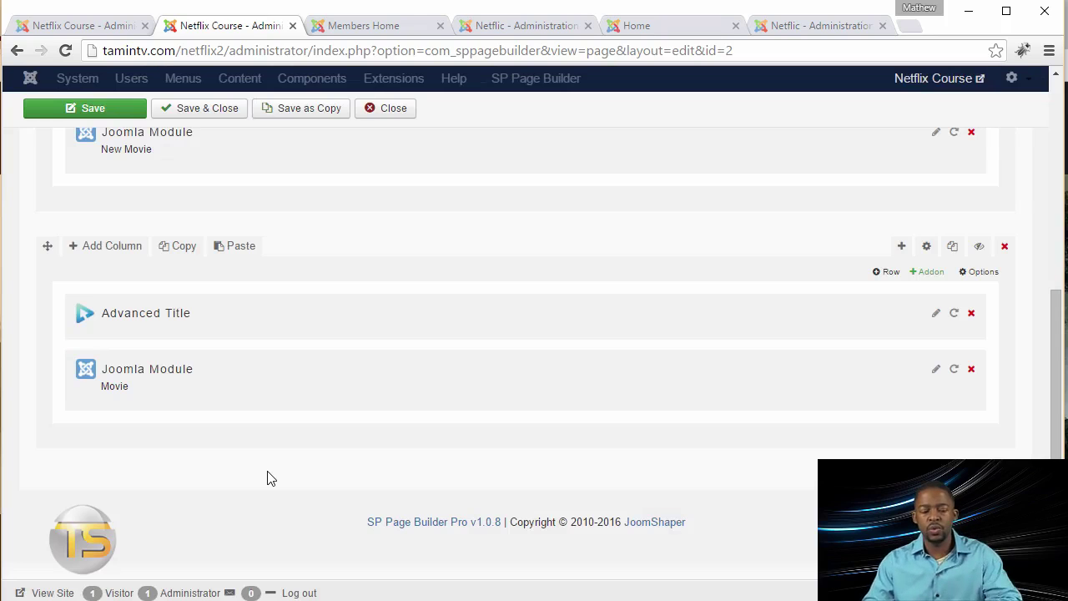
Examine the Latest Movies heading, movie tabs and posters on the live Members Home page
click(380, 25)
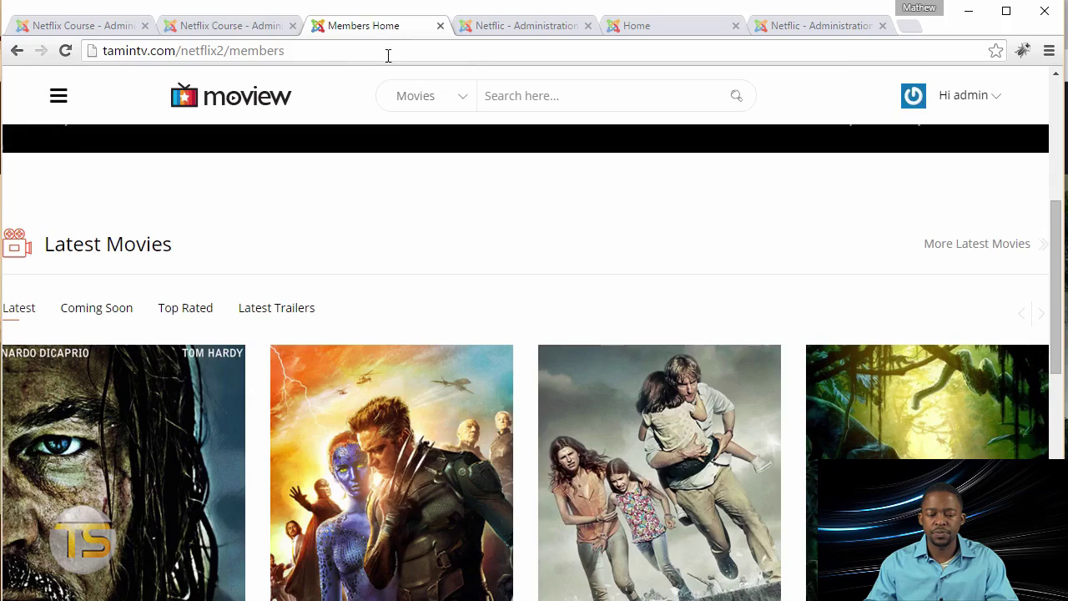
scroll(548, 366, down, 2)
scroll(191, 250, up, 3)
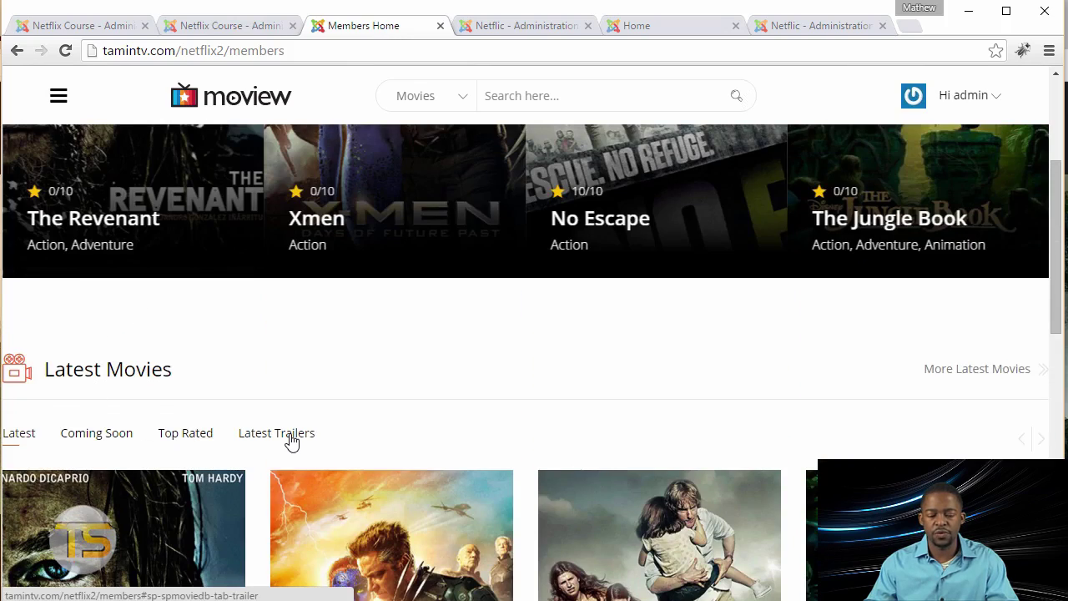
scroll(376, 427, down, 2)
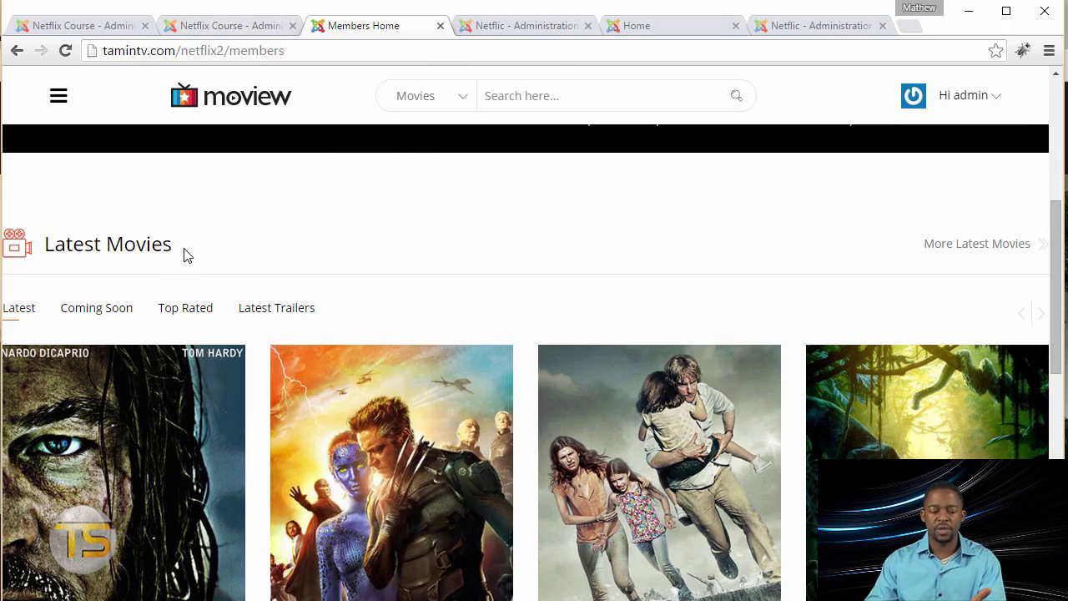
drag(184, 255, 72, 251)
click(72, 250)
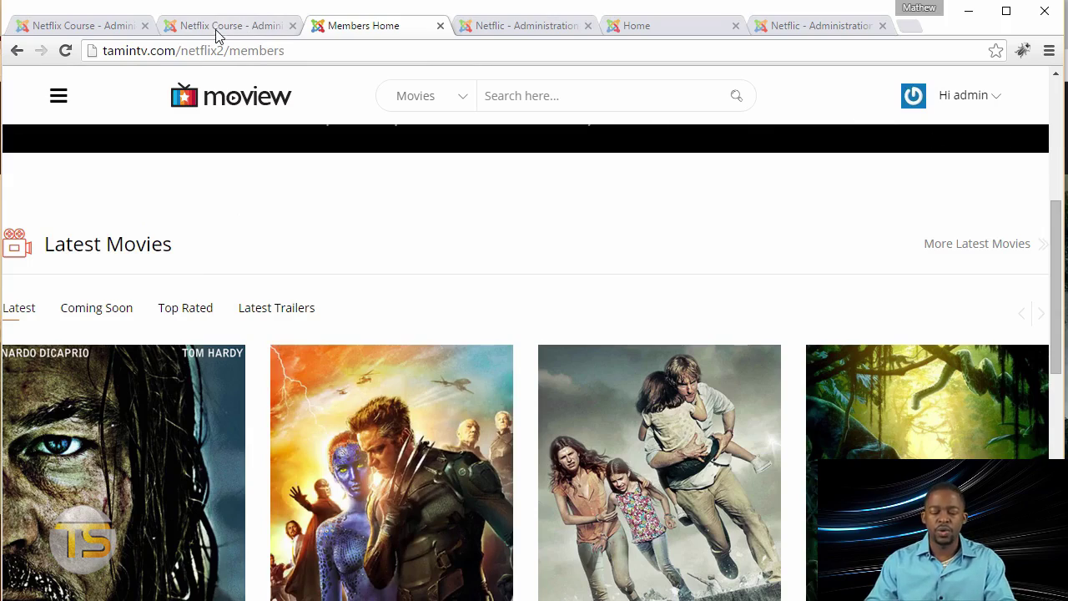
scroll(384, 300, down, 3)
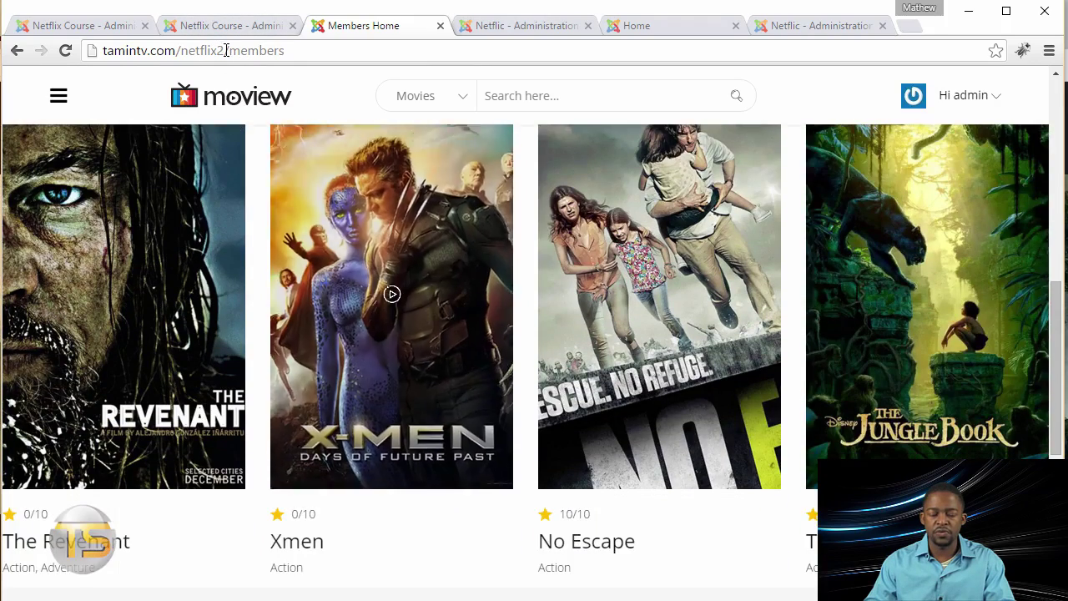
scroll(304, 311, up, 5)
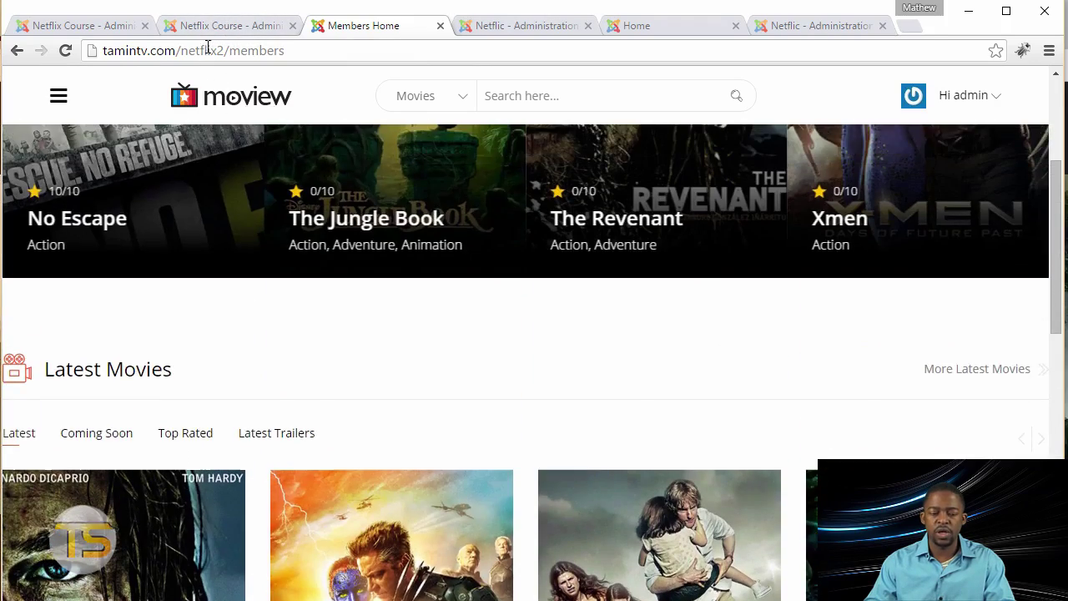
Duplicate the page builder row containing the Advanced Title and the Movie Joomla Module, then save the page
click(212, 26)
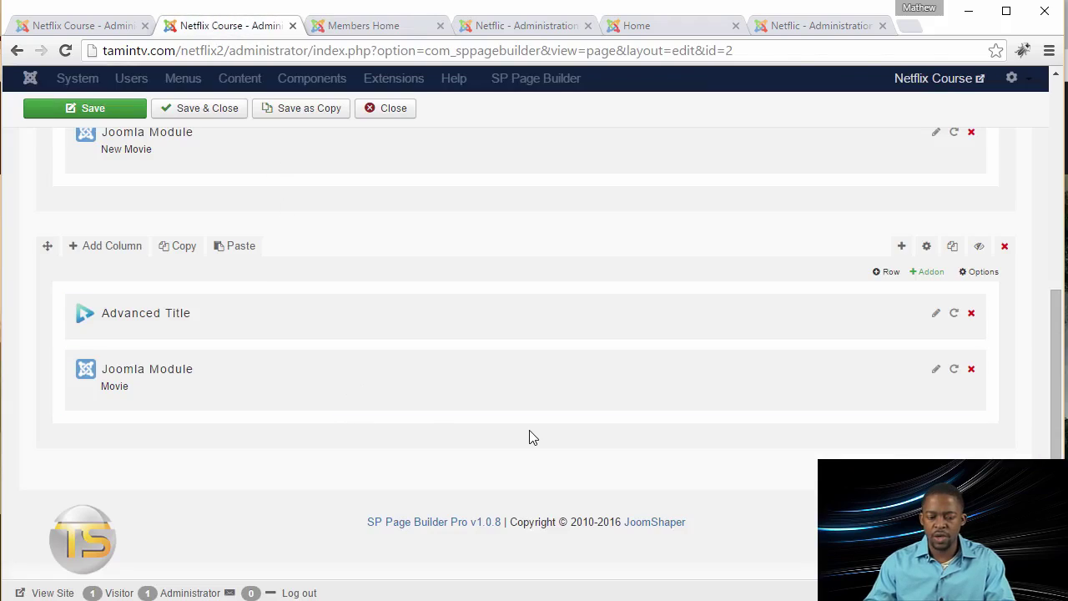
click(954, 246)
scroll(488, 471, down, 3)
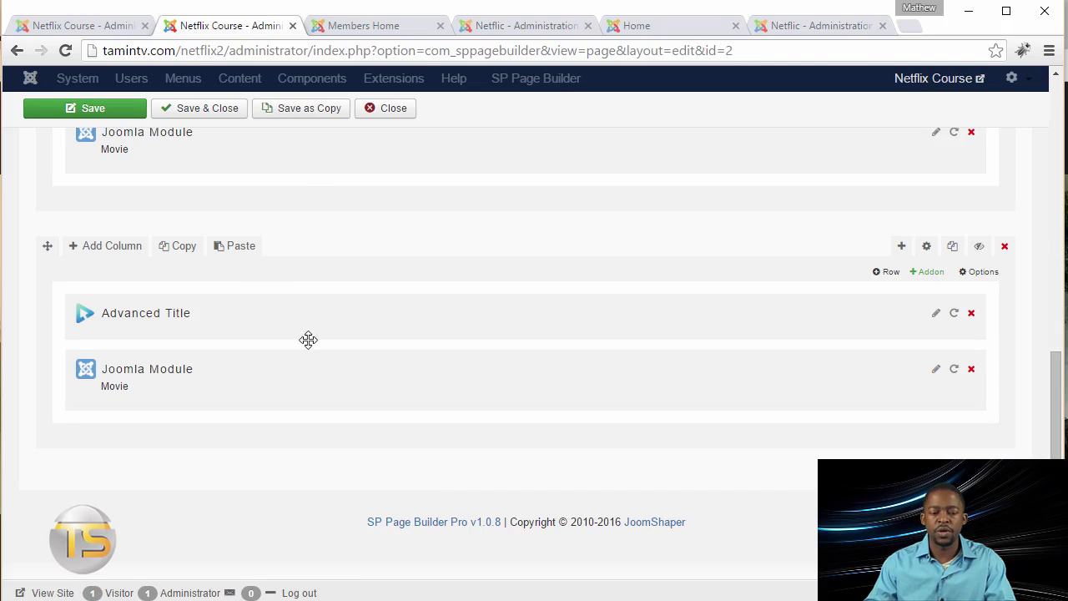
click(123, 111)
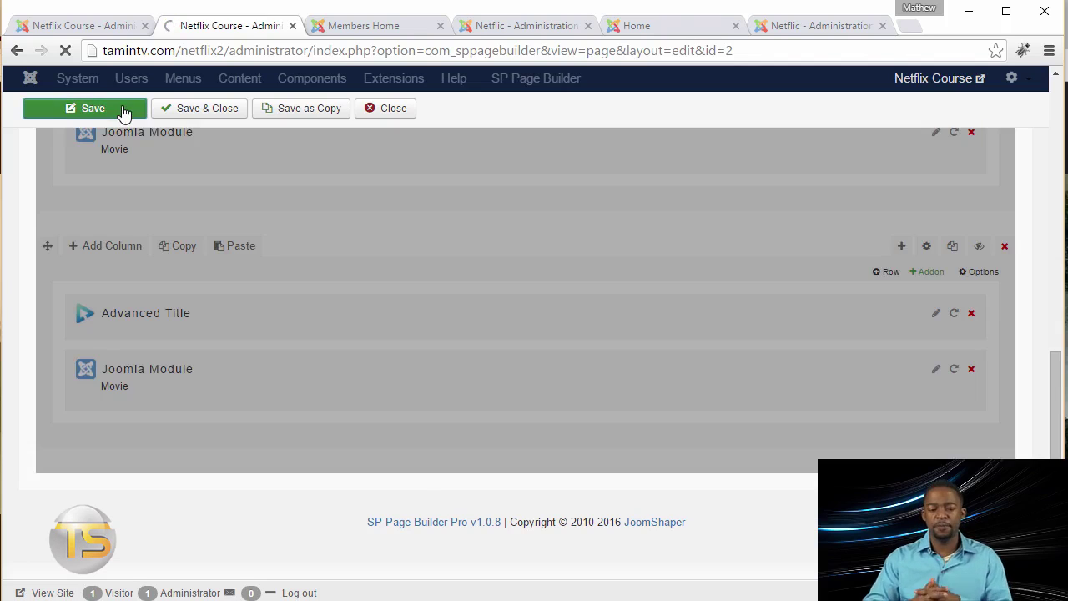
Reload the live Members Home page and compare the original and duplicated Latest Movies rows down to the footer
click(363, 25)
click(66, 51)
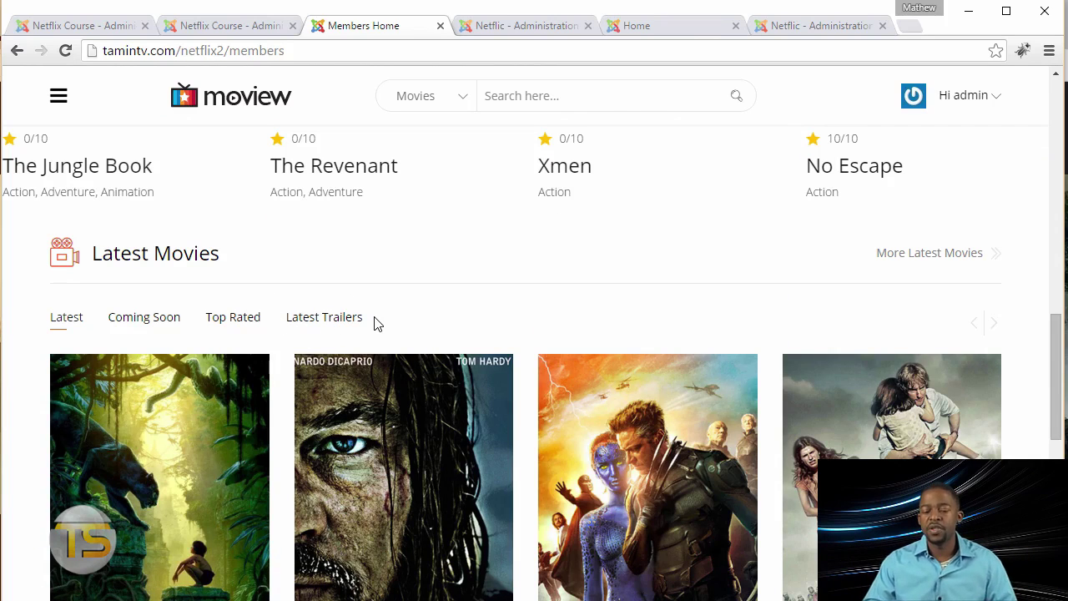
scroll(378, 324, up, 9)
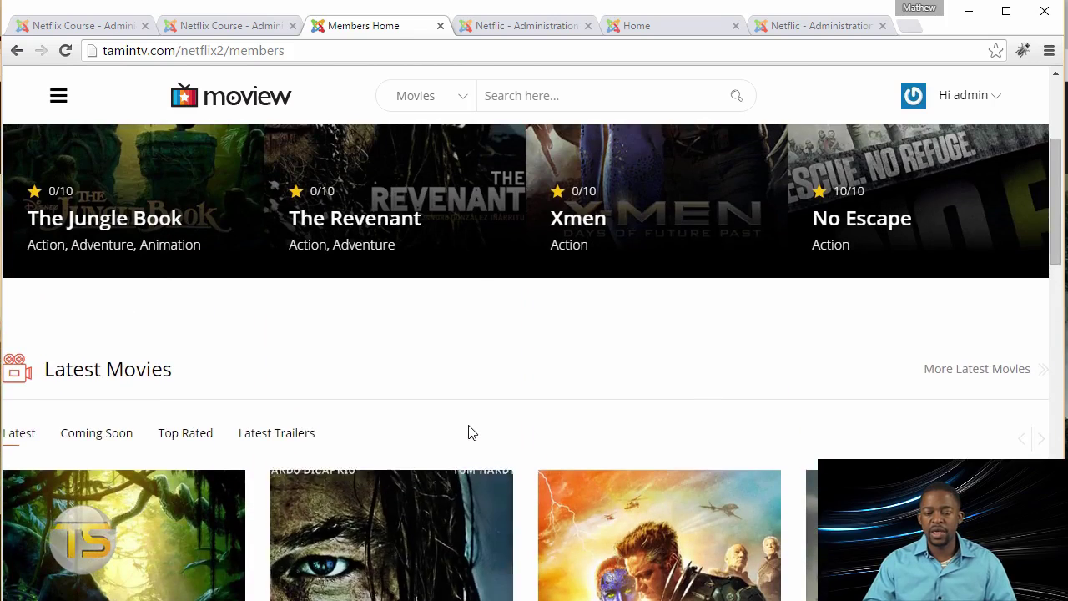
scroll(468, 433, up, 5)
scroll(918, 339, down, 6)
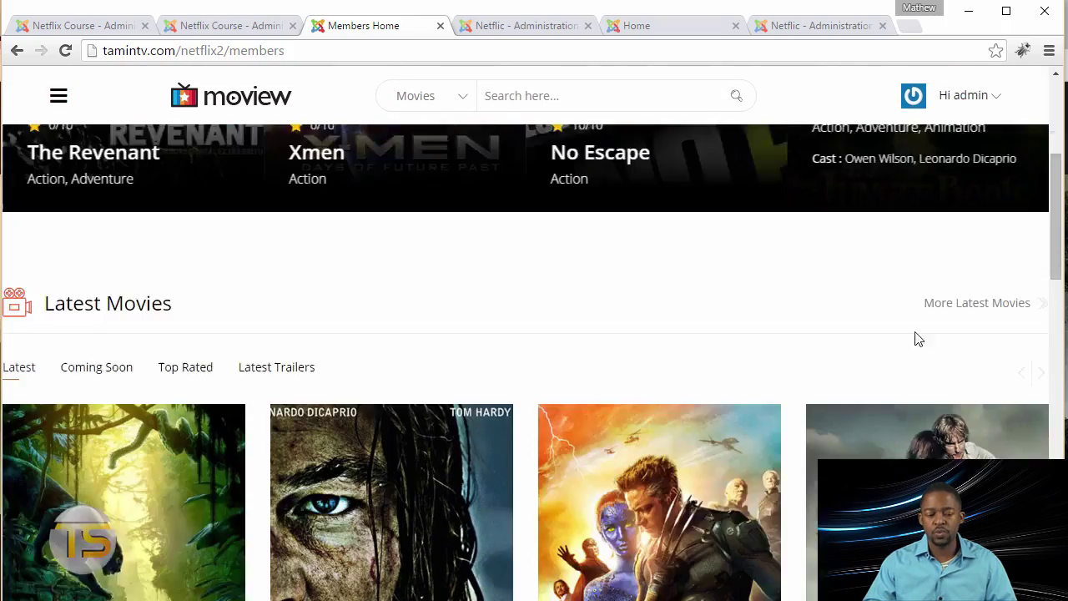
scroll(918, 339, down, 1)
scroll(742, 450, down, 4)
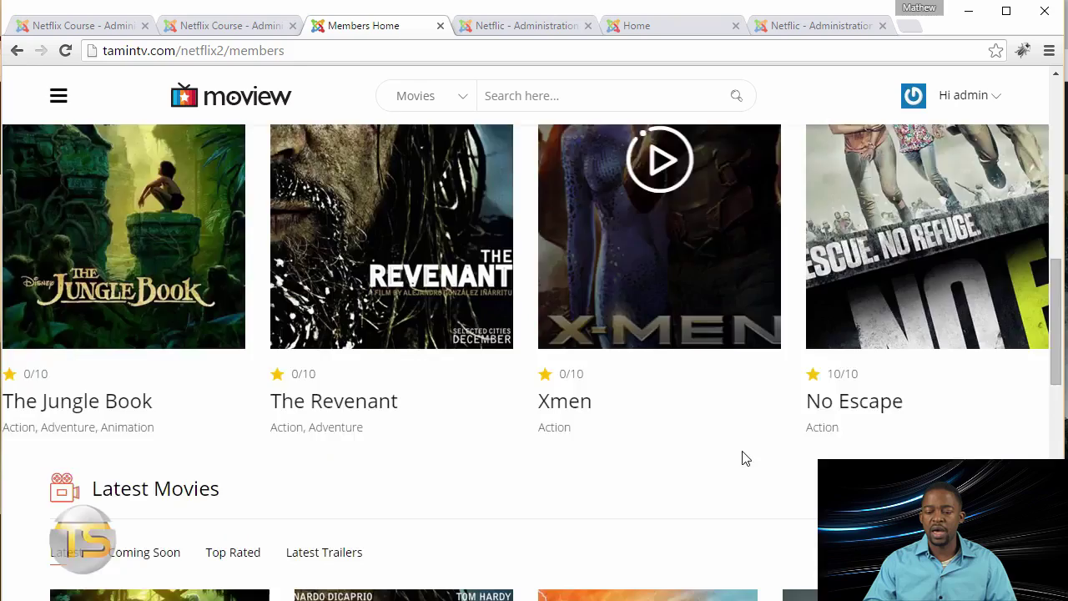
scroll(745, 458, down, 3)
scroll(483, 441, down, 3)
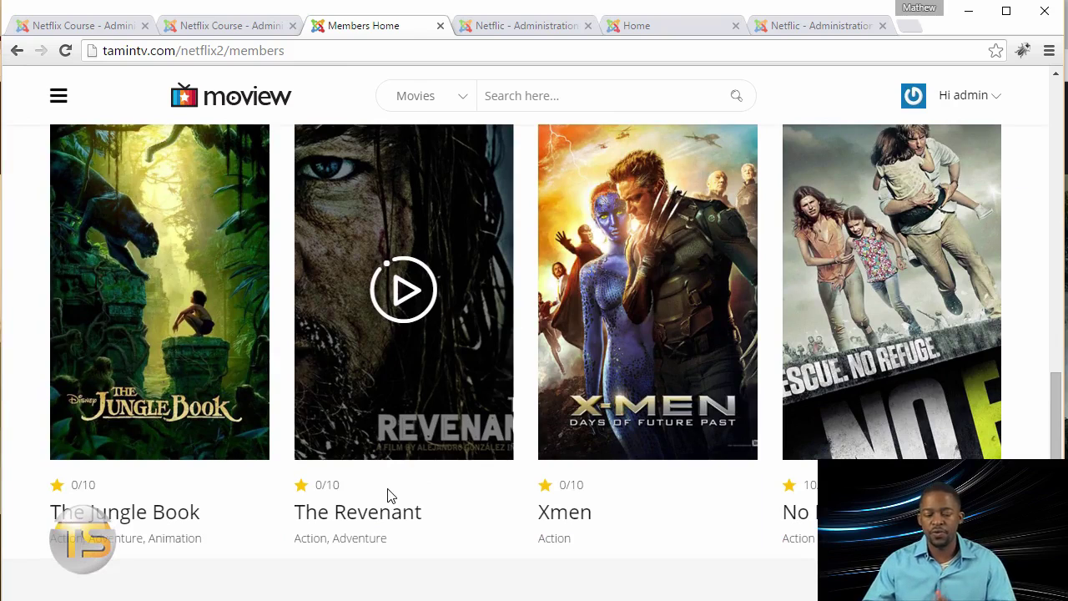
scroll(450, 386, down, 4)
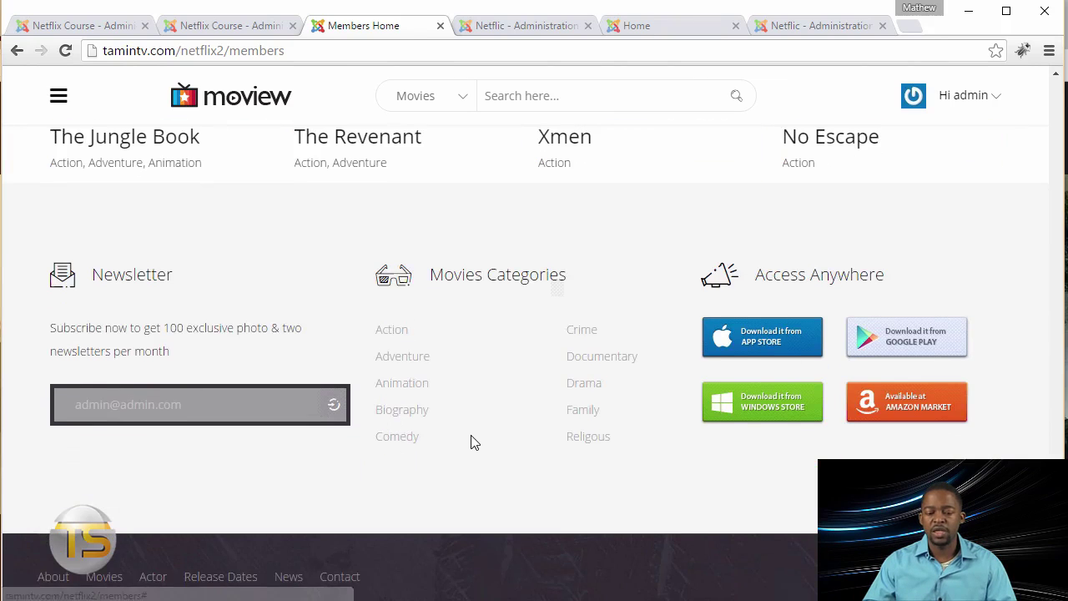